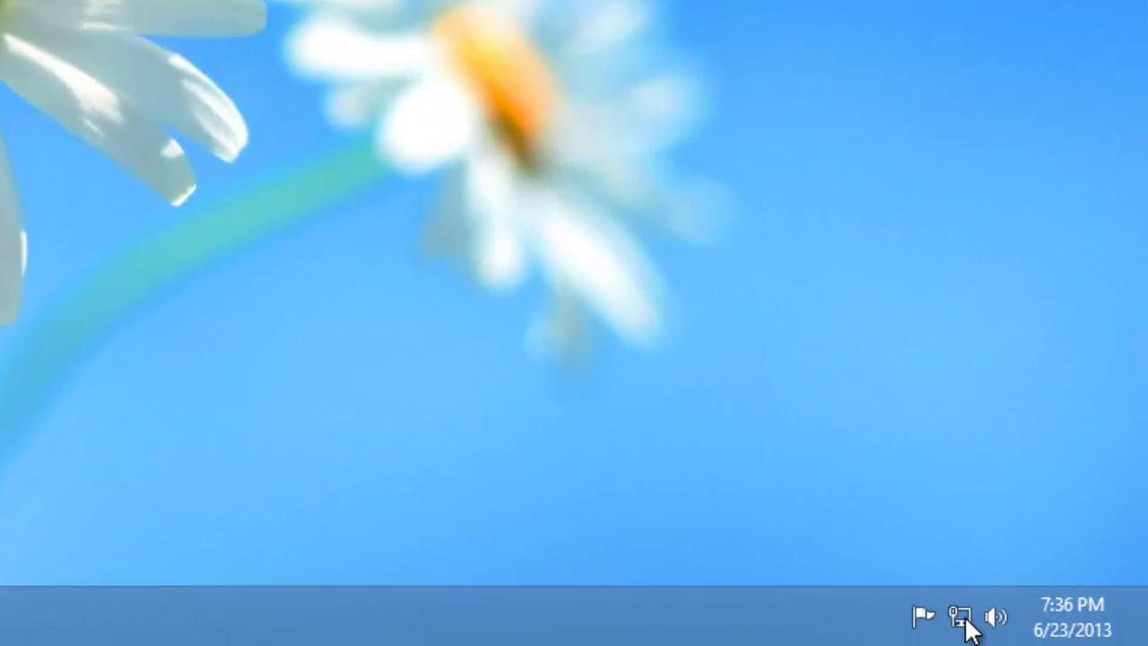
- Open the Network and Sharing Center from the network tray icon
right_click(959, 617)
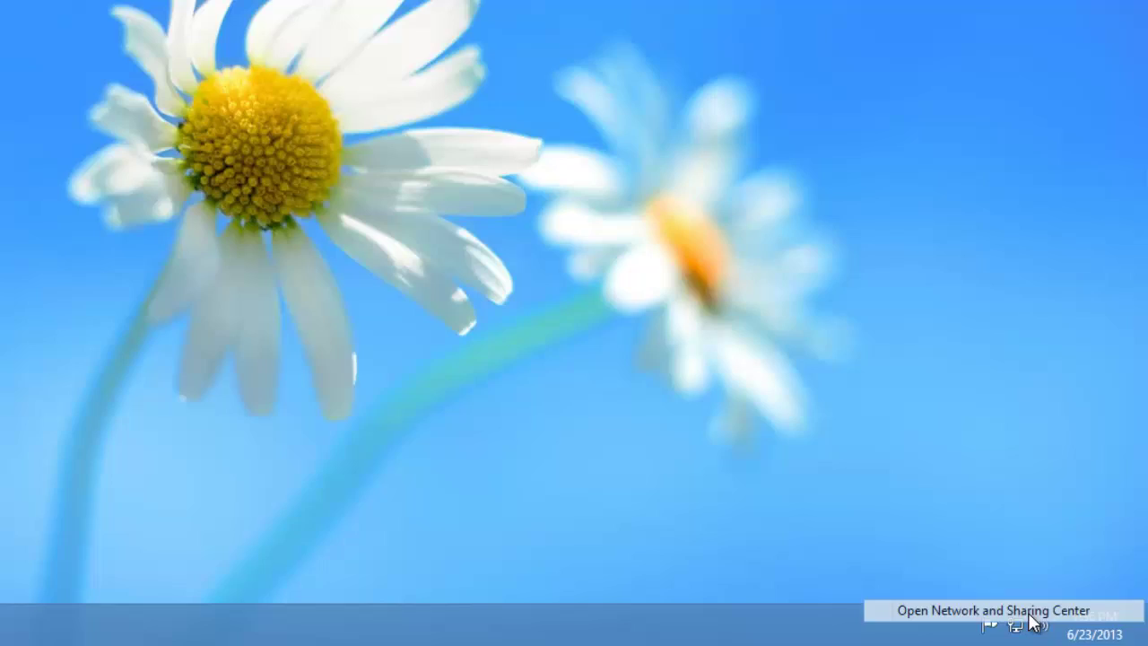
click(1033, 621)
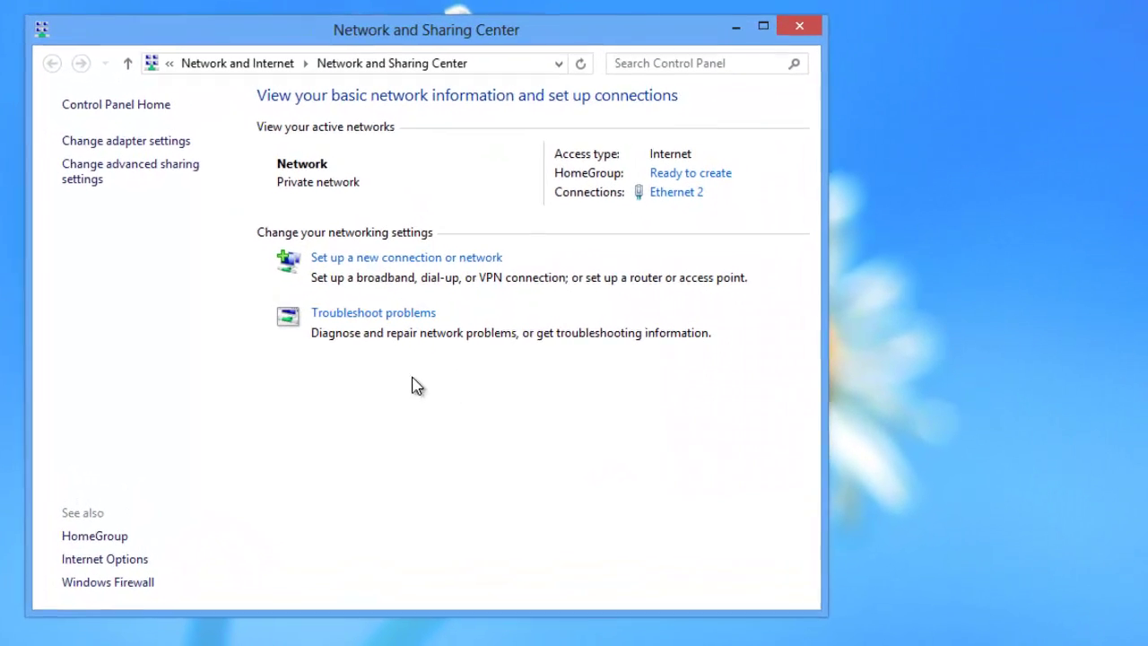
- In Advanced sharing settings, review the Private profile and expand Guest or Public, with discovery and sharing on
click(103, 171)
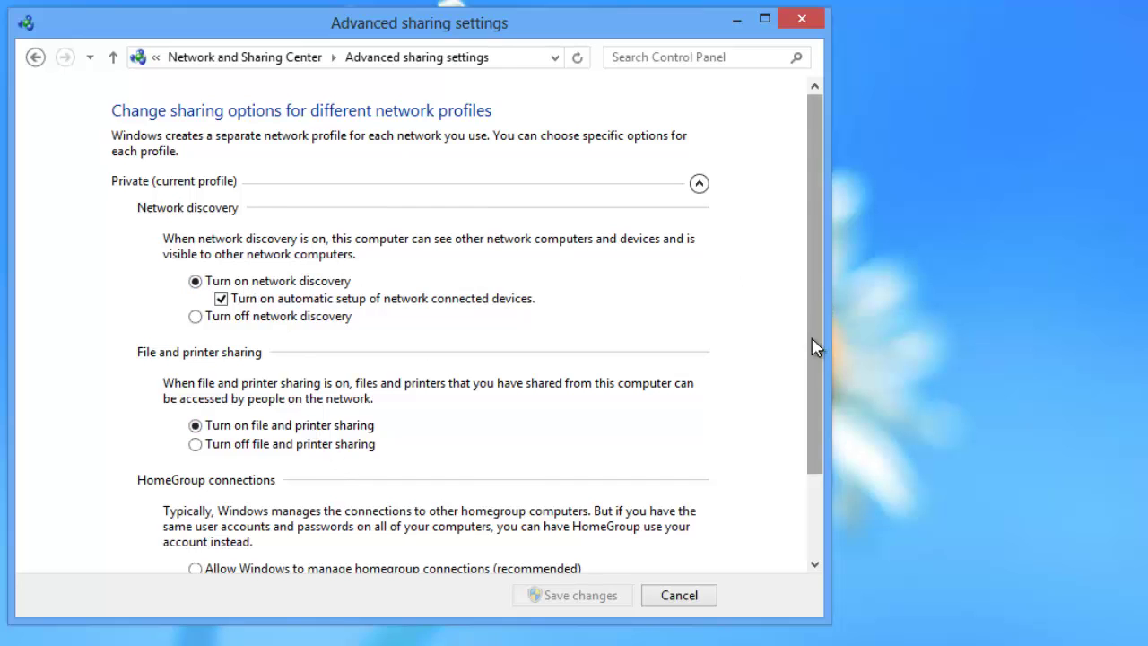
drag(815, 347, 813, 430)
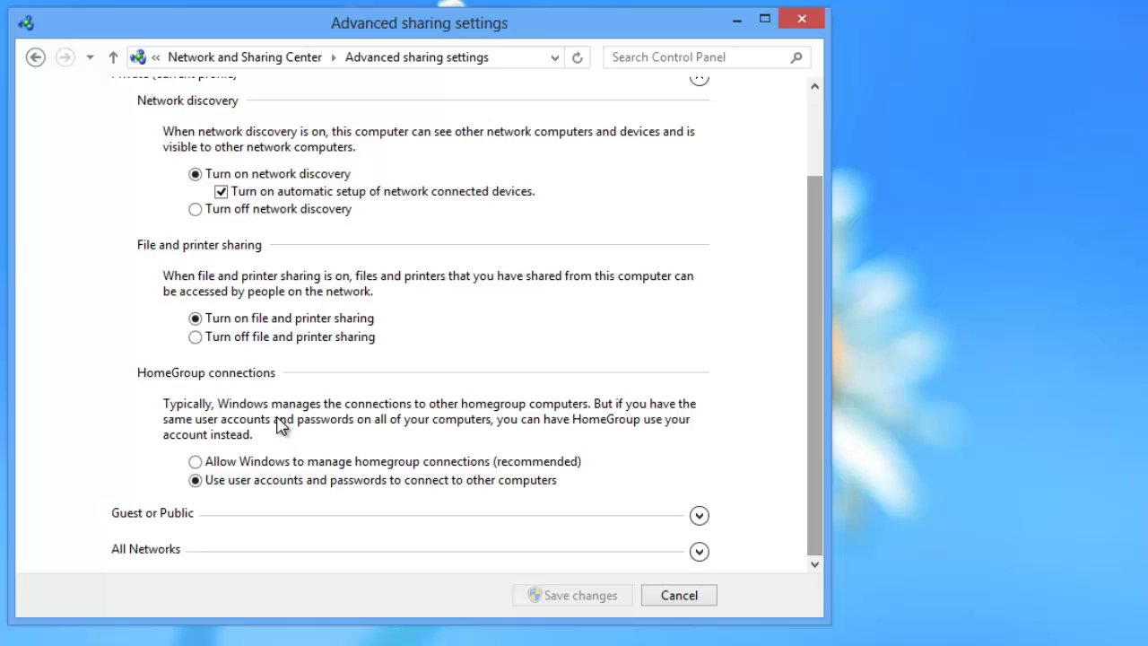
click(278, 466)
click(305, 484)
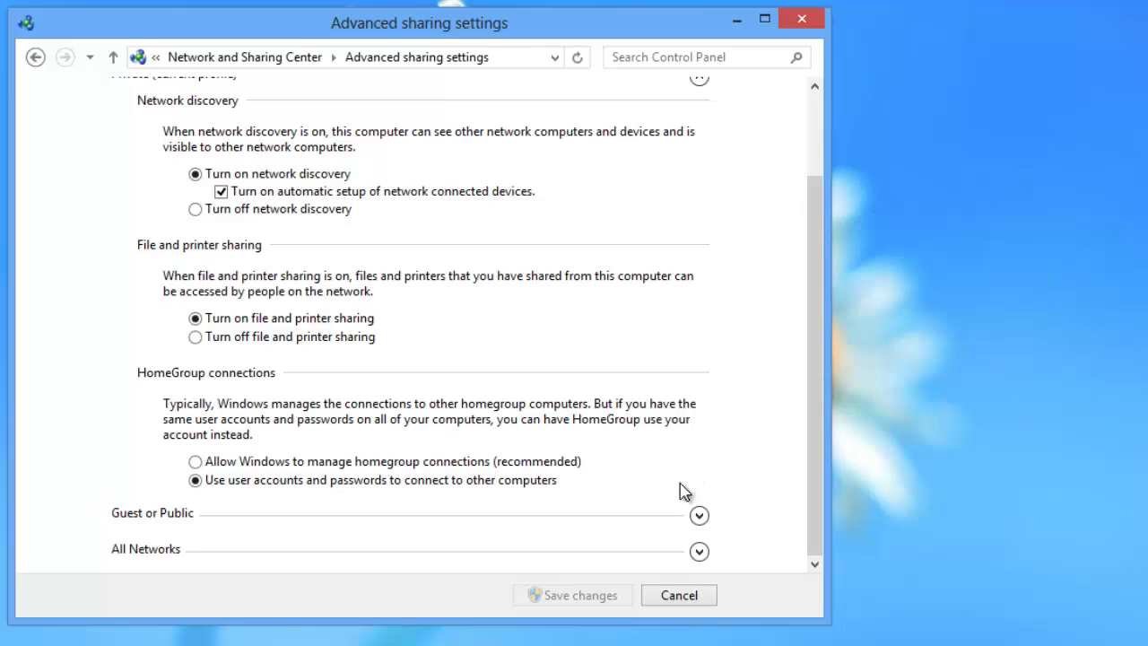
click(698, 514)
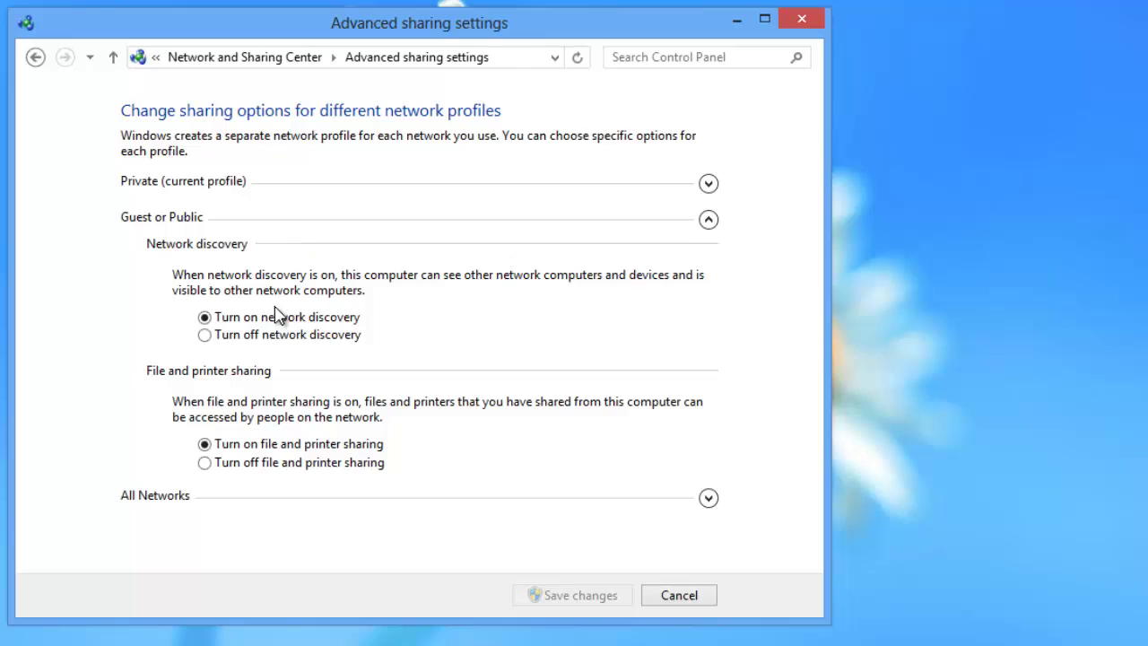
- Check that All Networks has password protected sharing off, then cancel and close the Network and Sharing Center
click(707, 220)
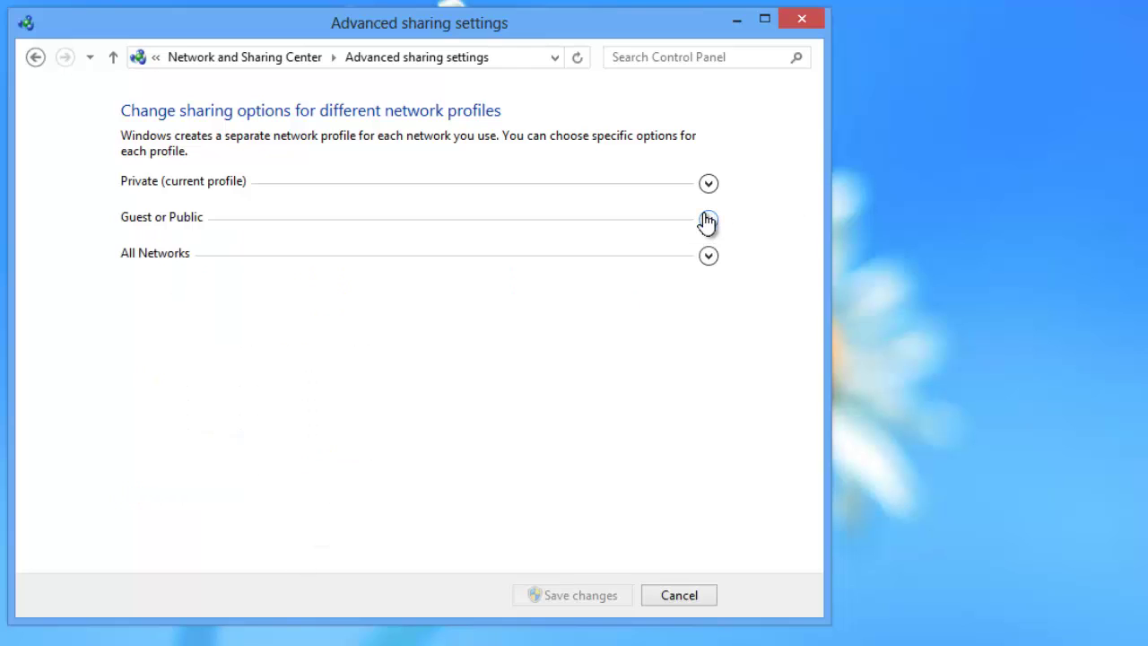
click(709, 259)
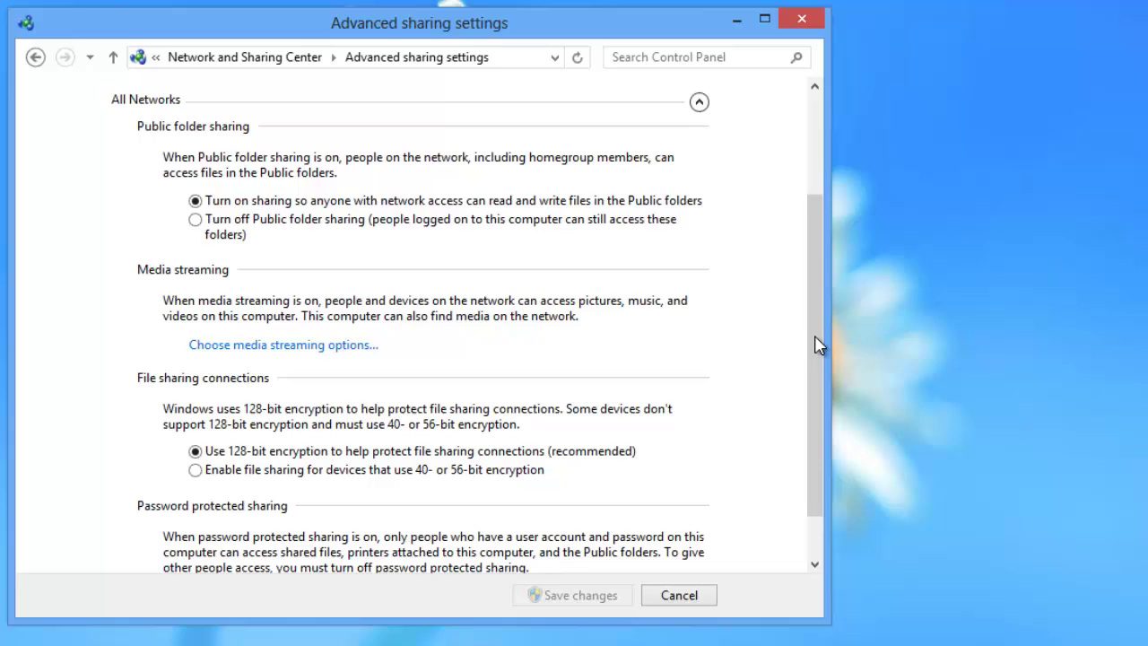
scroll(565, 480, down, 2)
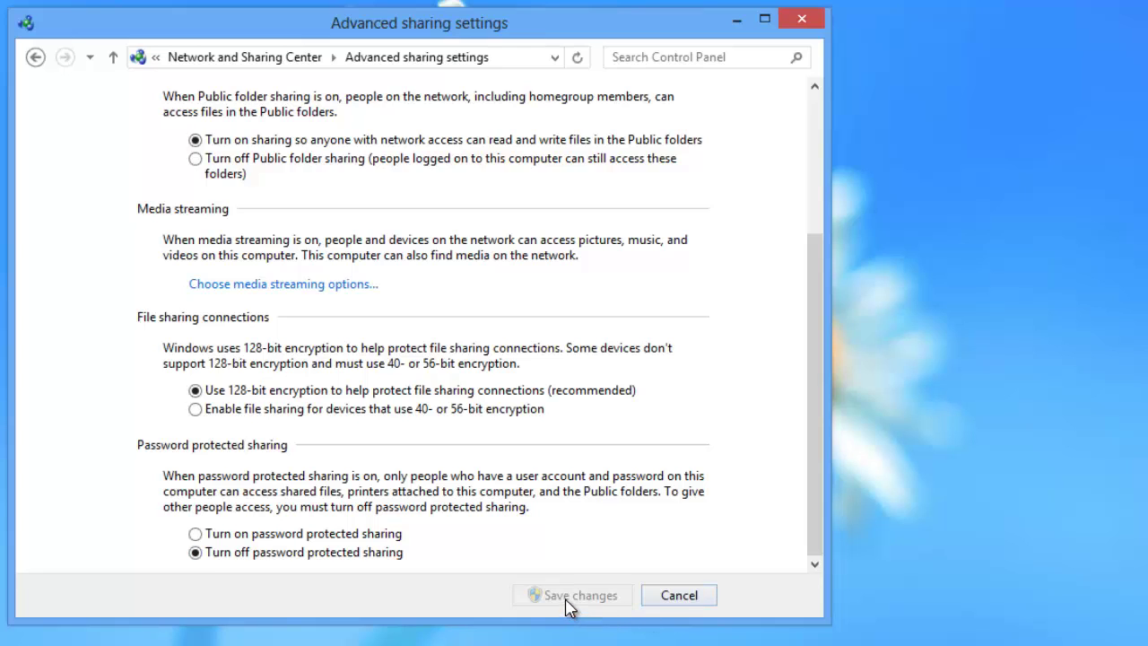
click(675, 596)
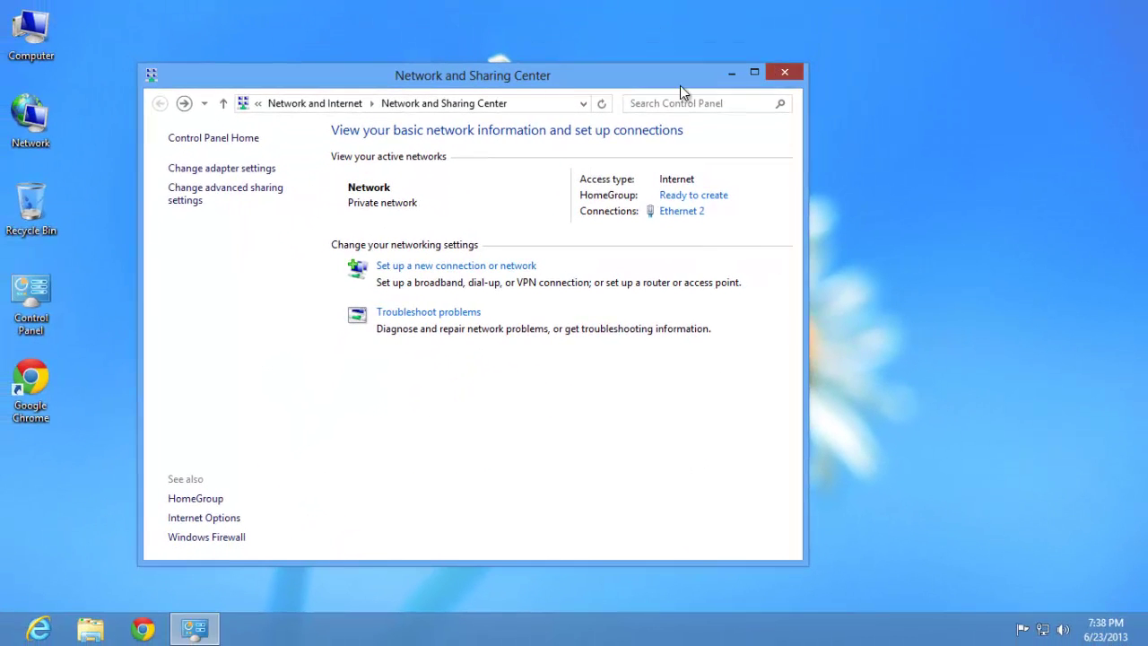
key(alt+F4)
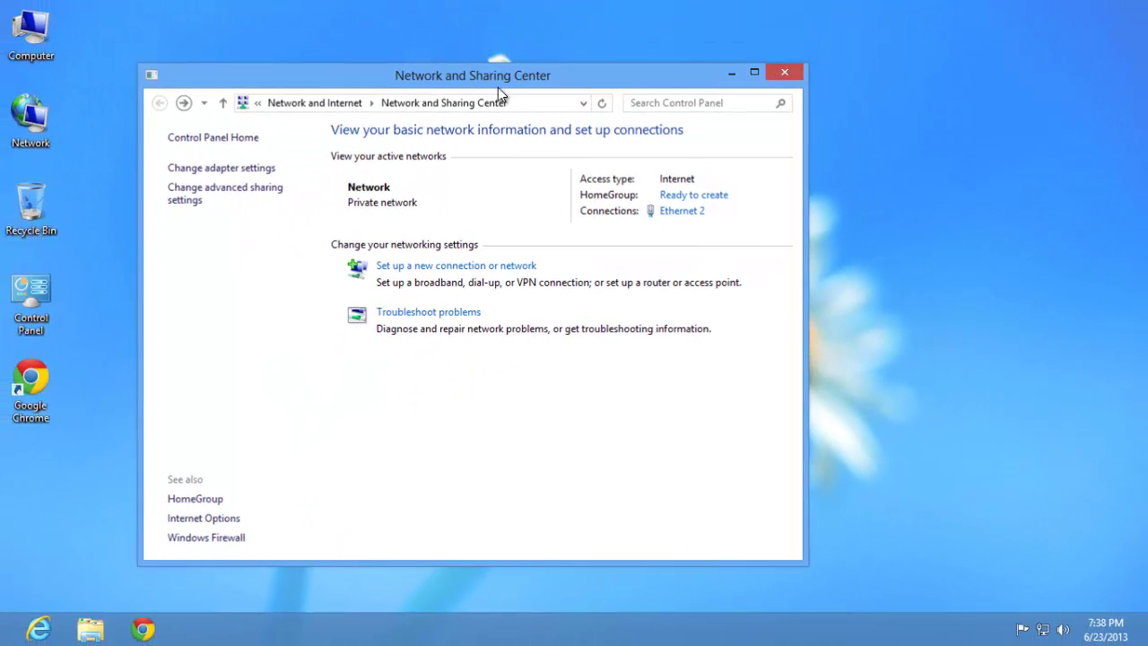
- Create a desktop folder named Share and share it as \\SERVER-PC\Share with Everyone Read access
right_click(497, 87)
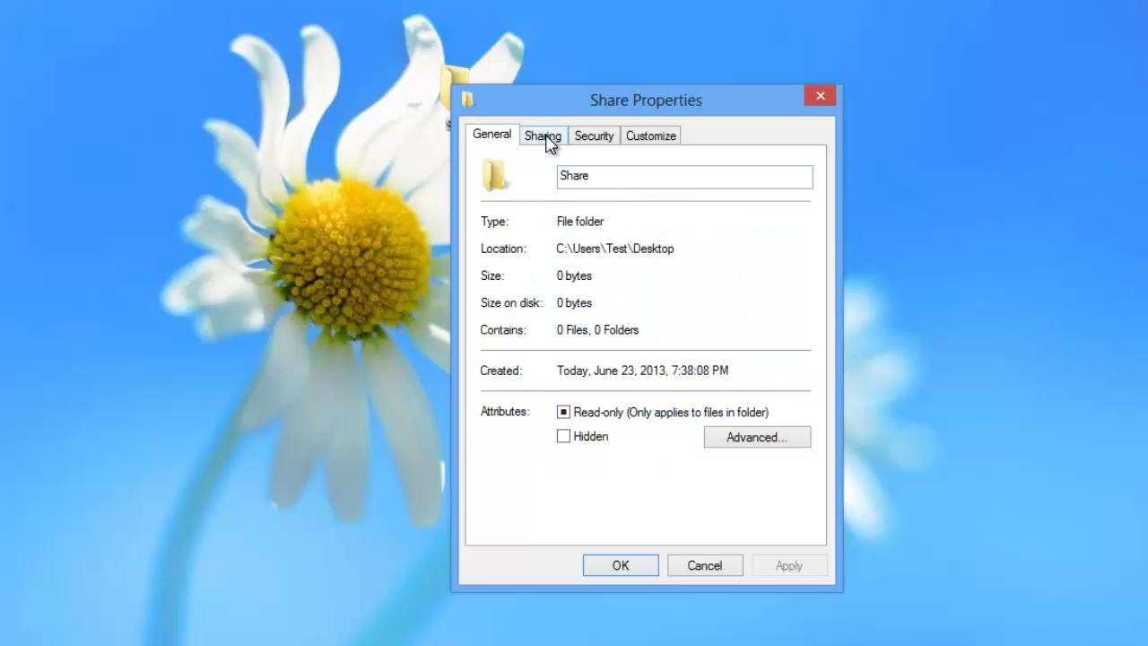
click(545, 137)
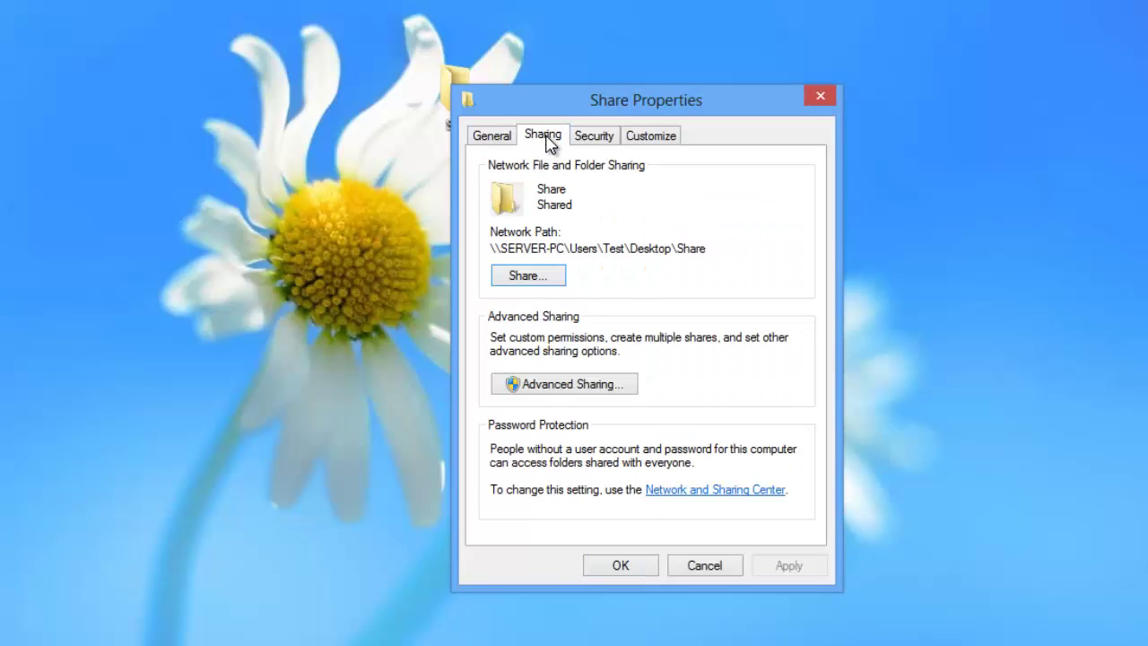
click(588, 385)
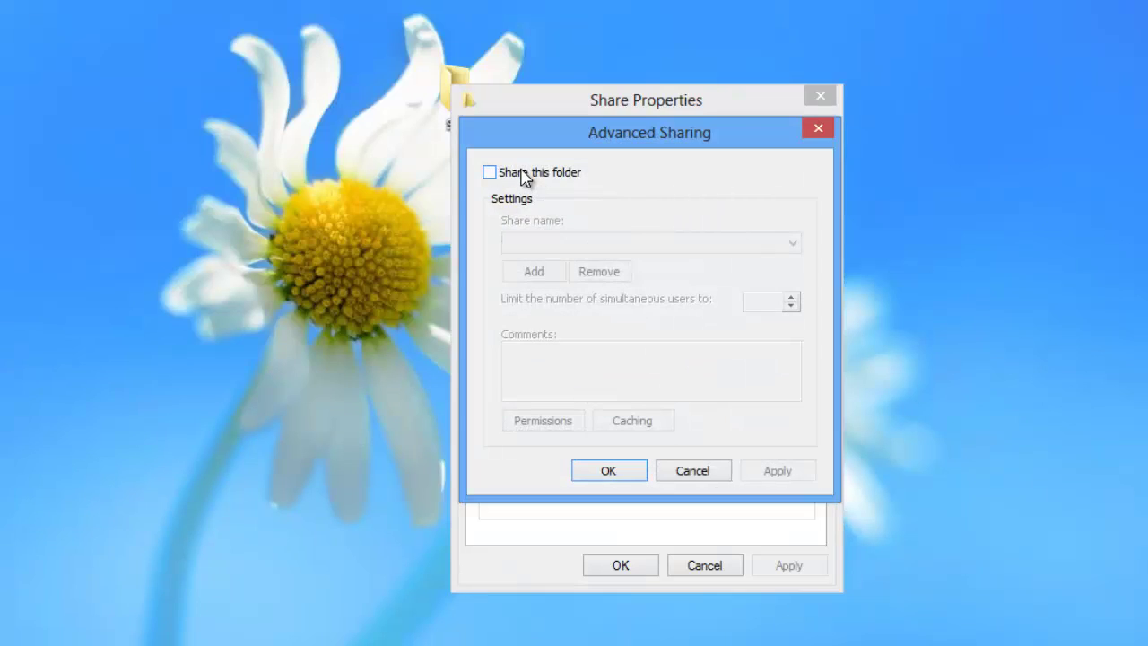
click(521, 175)
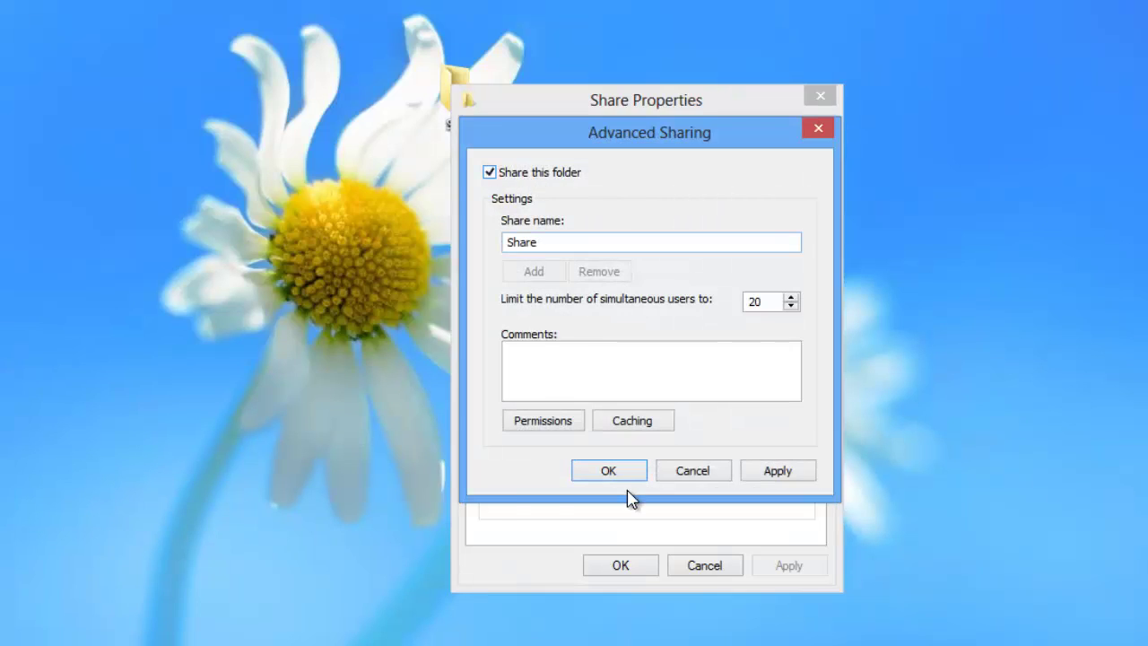
click(564, 427)
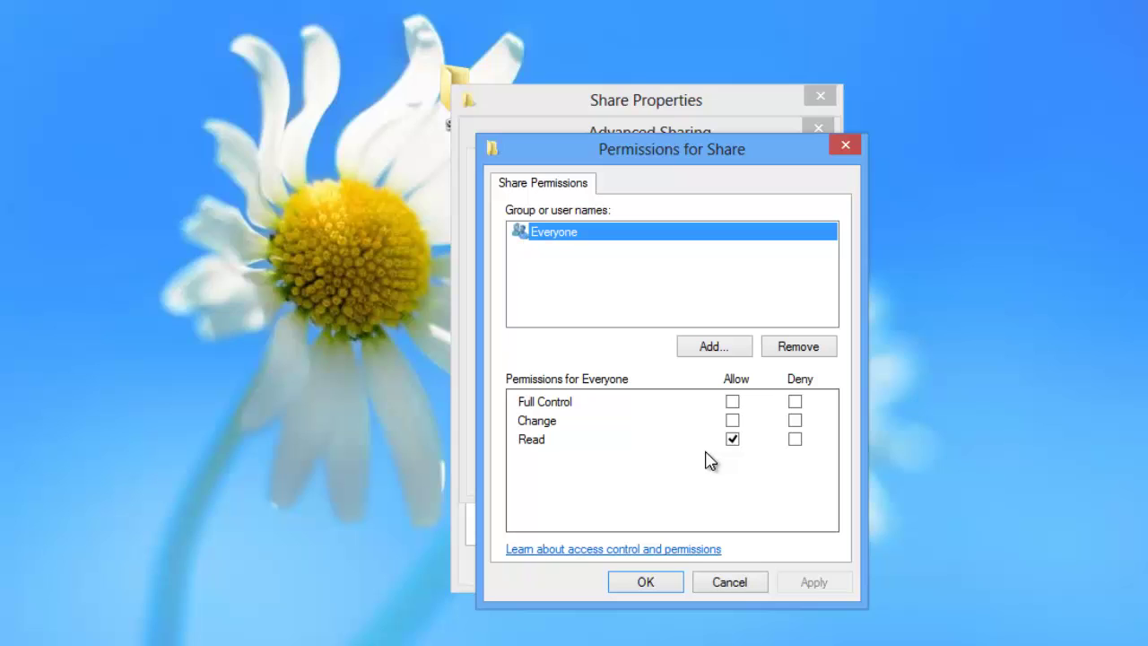
click(661, 584)
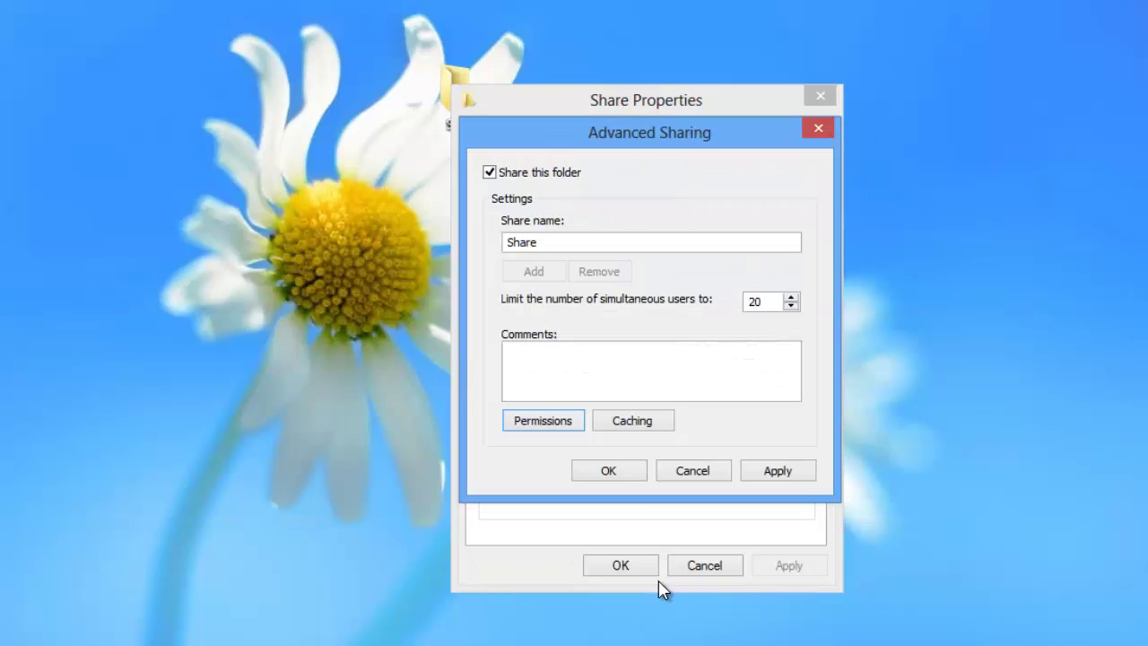
click(777, 475)
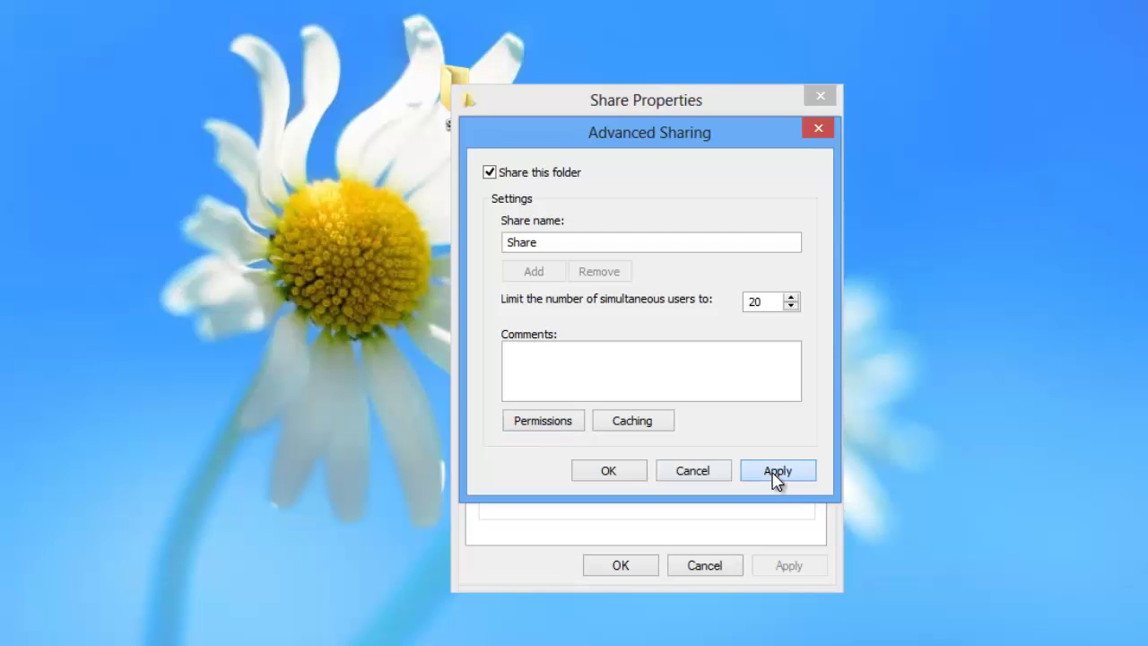
click(596, 473)
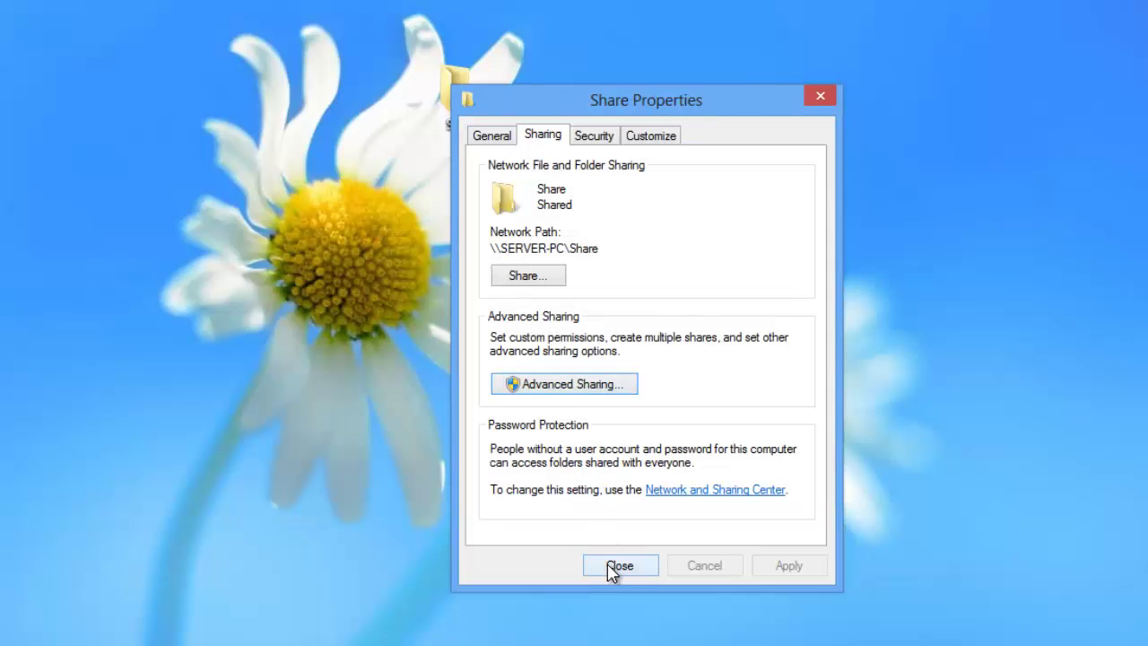
click(614, 565)
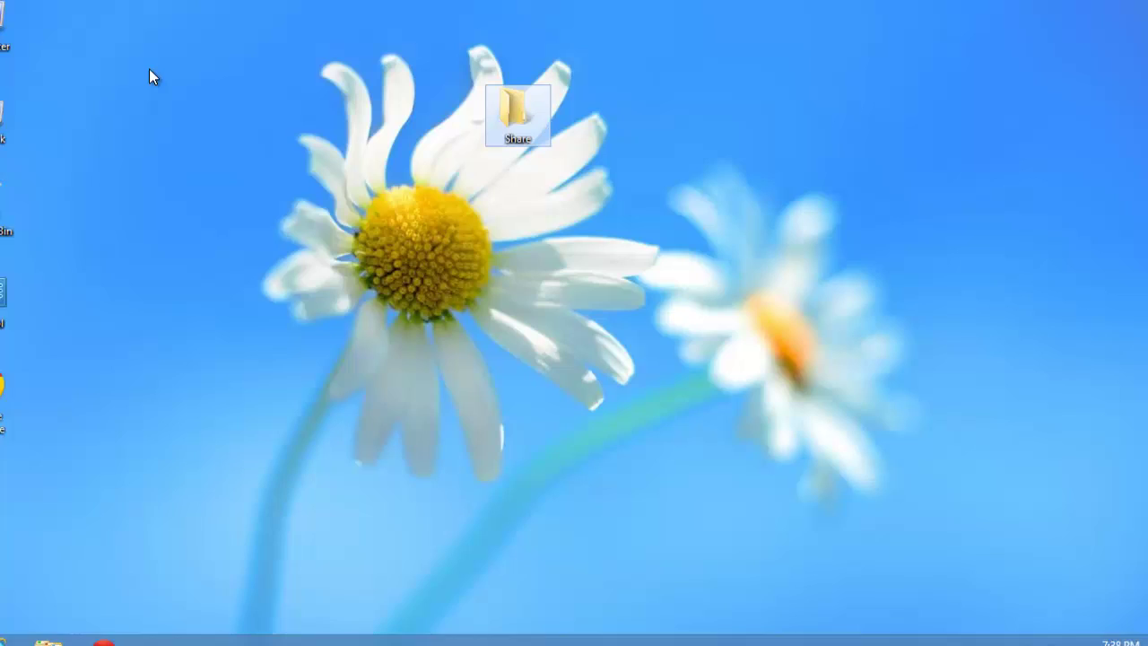
- From the Computer view, bring up the G: drive's Properties on the Sharing tab
double_click(20, 34)
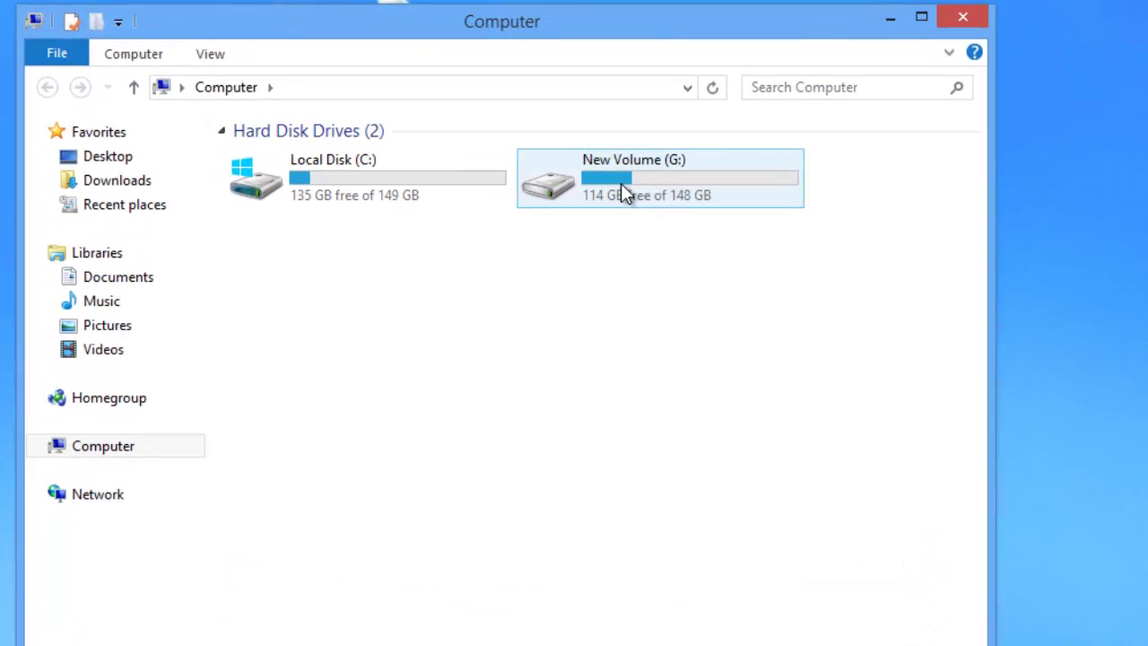
right_click(623, 192)
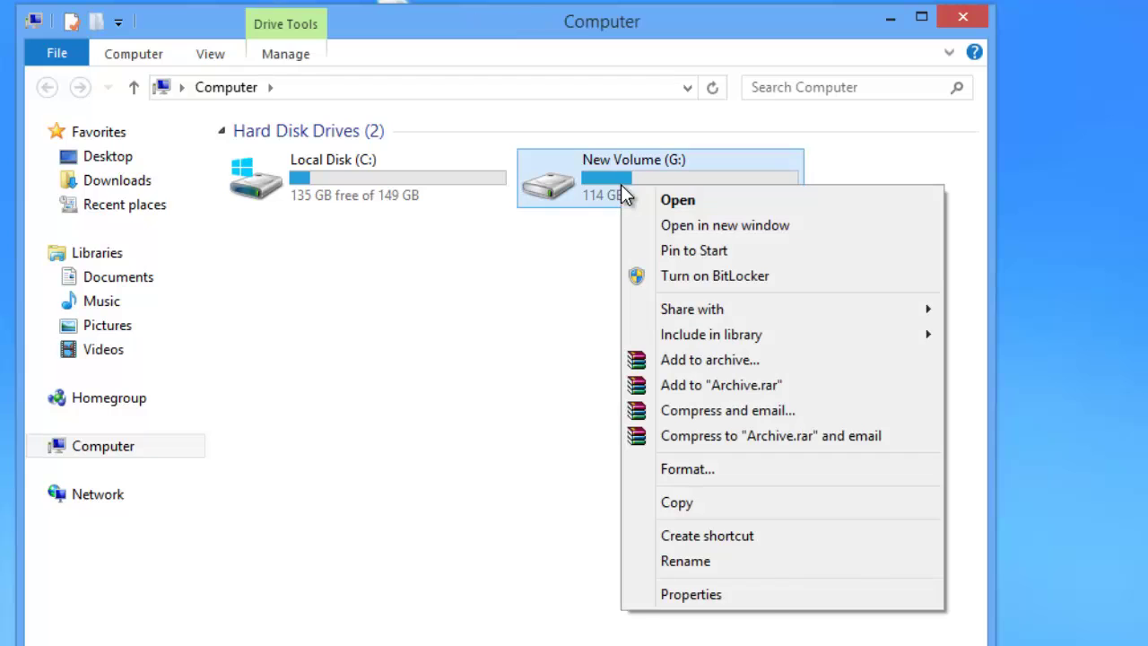
click(769, 596)
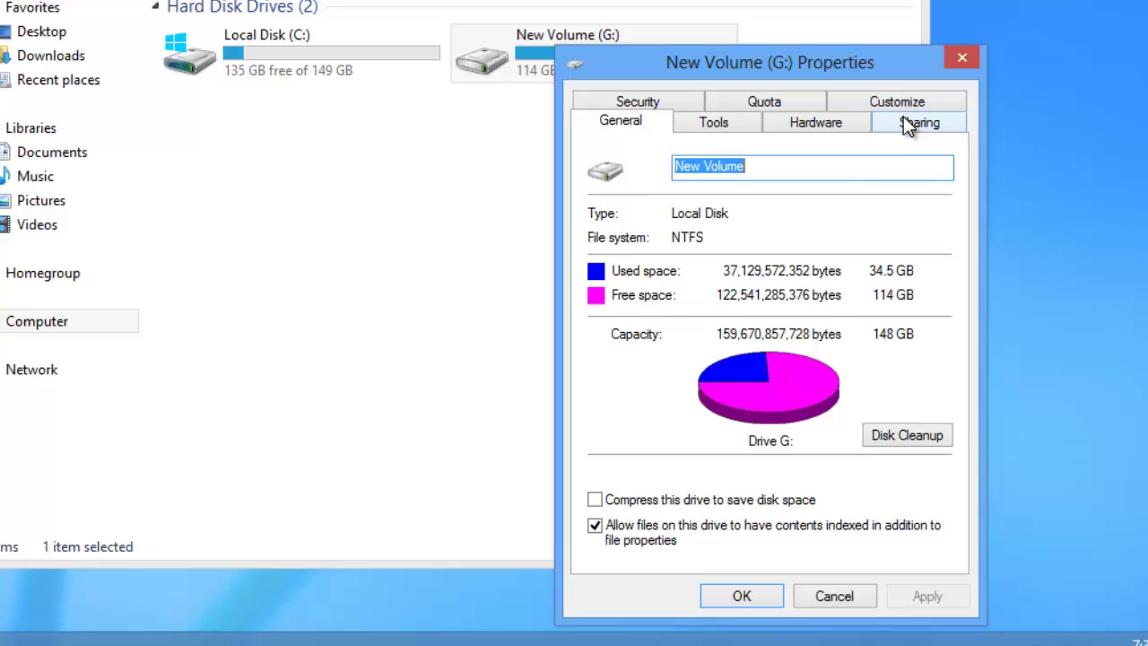
click(908, 125)
drag(786, 64, 629, 0)
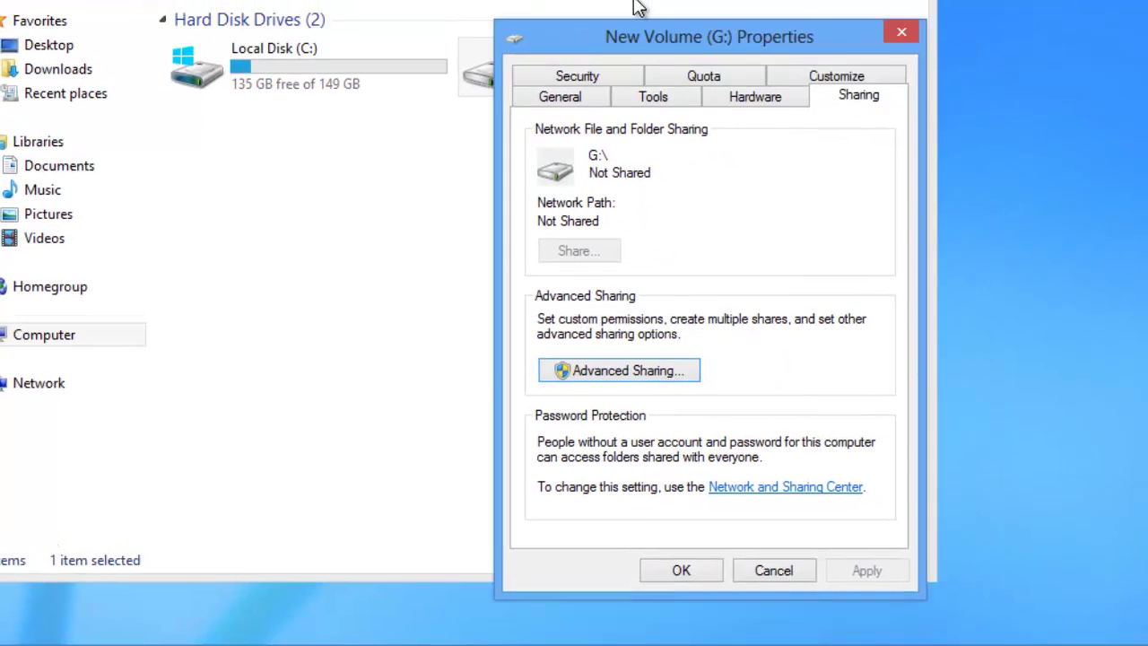
- Share the G: drive under the name G with a 20-user limit
click(647, 370)
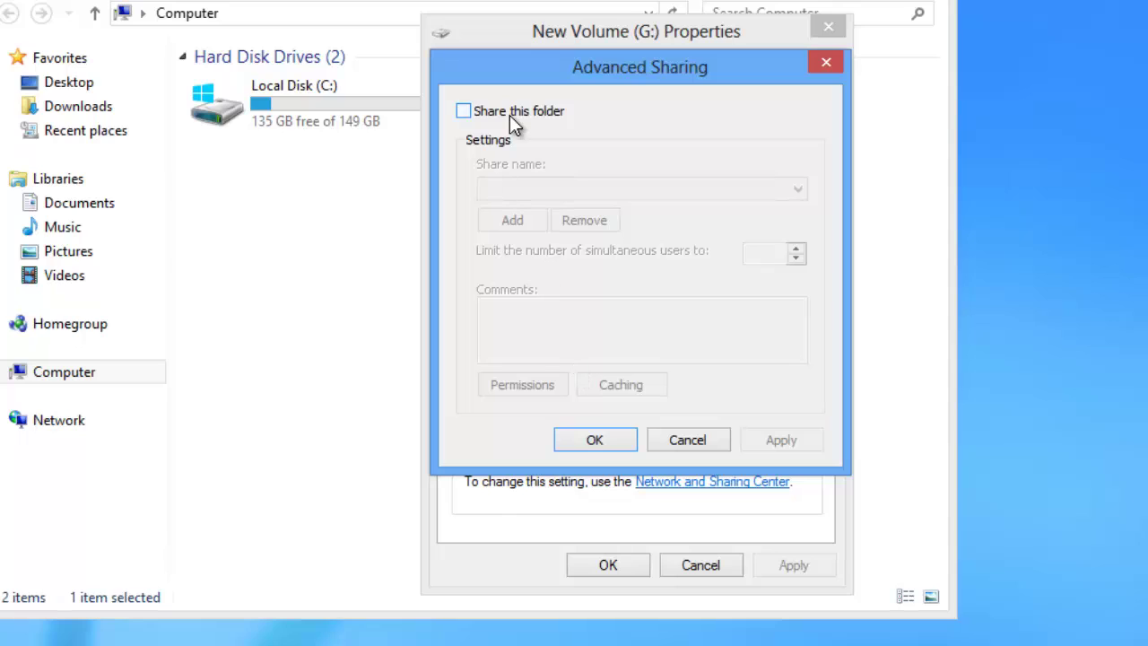
click(511, 115)
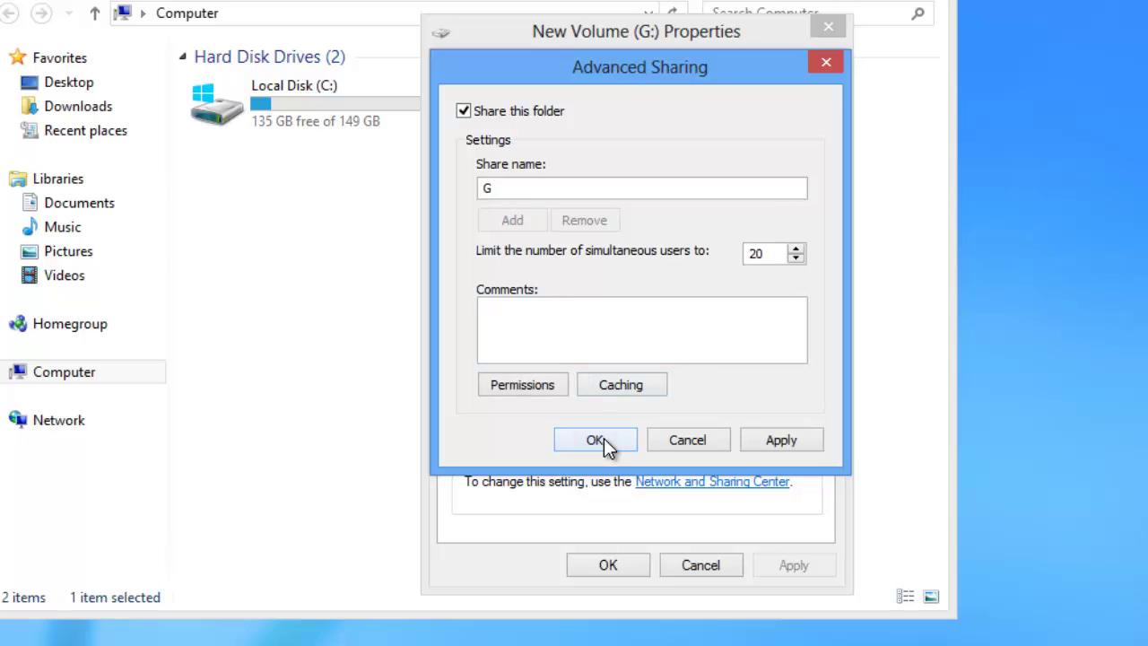
click(809, 443)
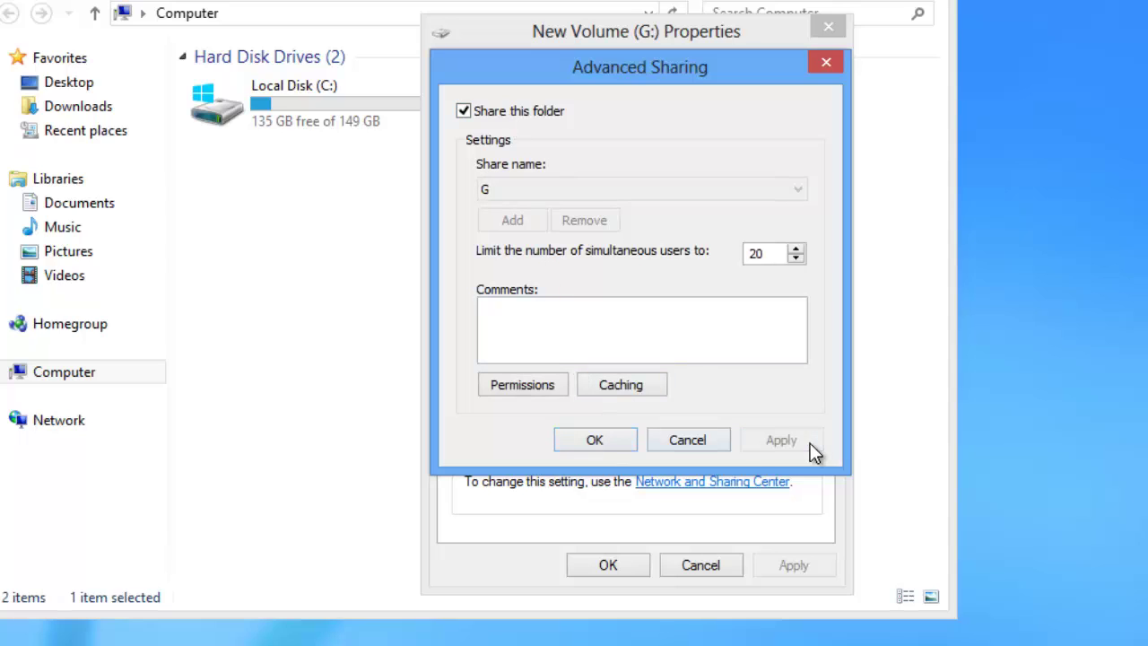
click(594, 440)
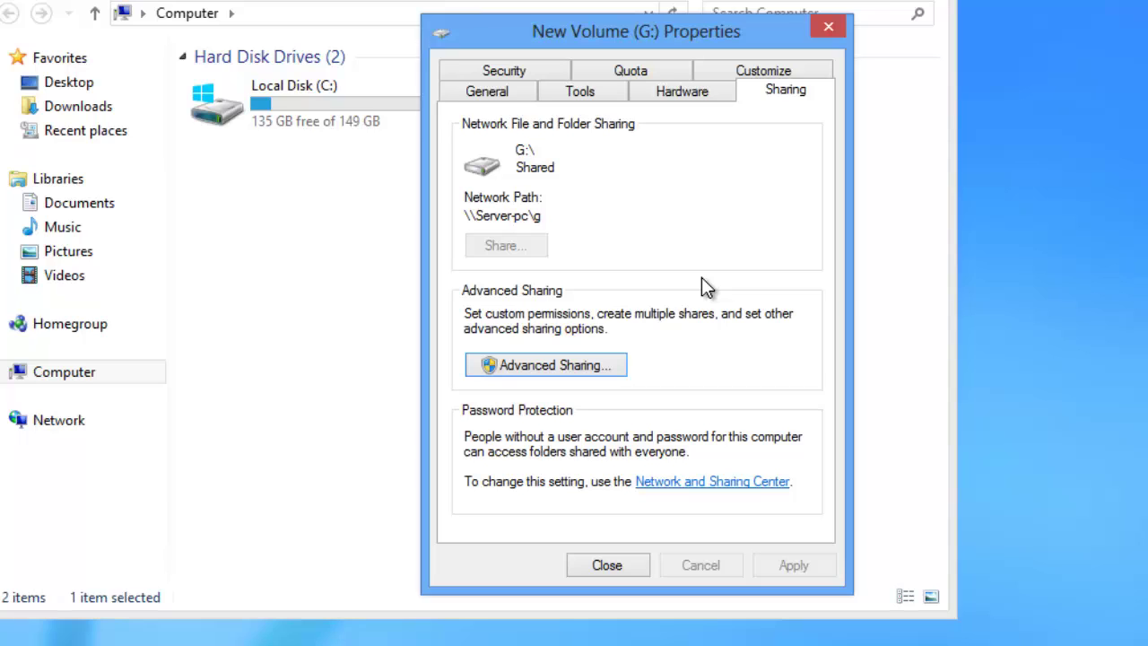
- In the G: drive's security permissions, search SERVER-PC's users and groups and select Everyone
click(500, 72)
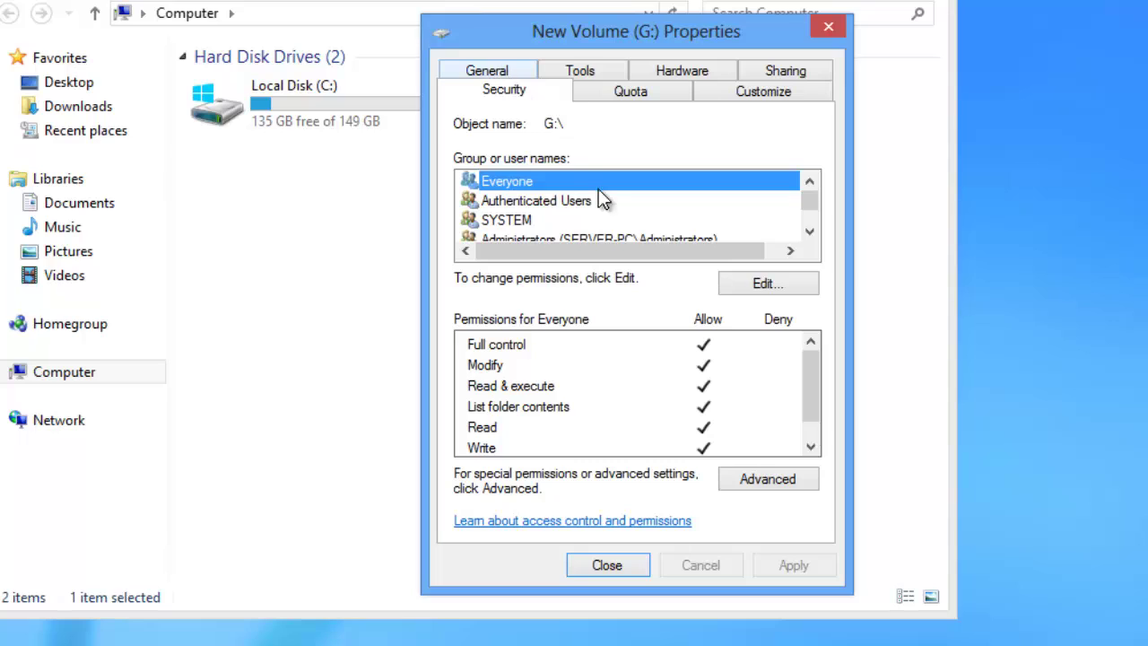
click(760, 287)
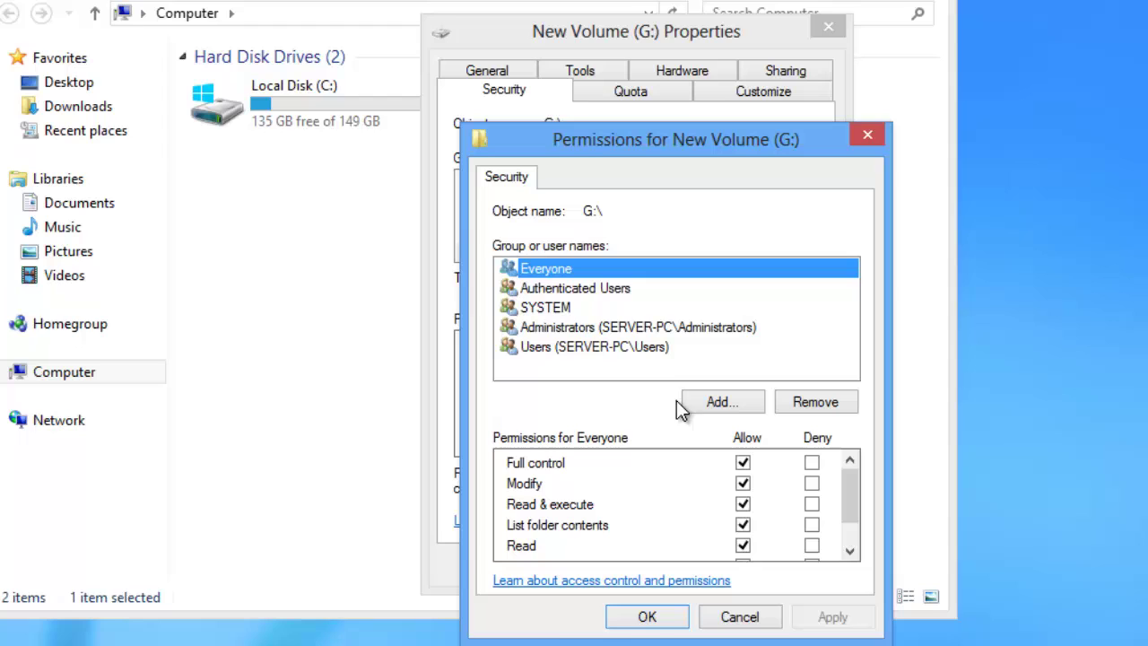
click(727, 405)
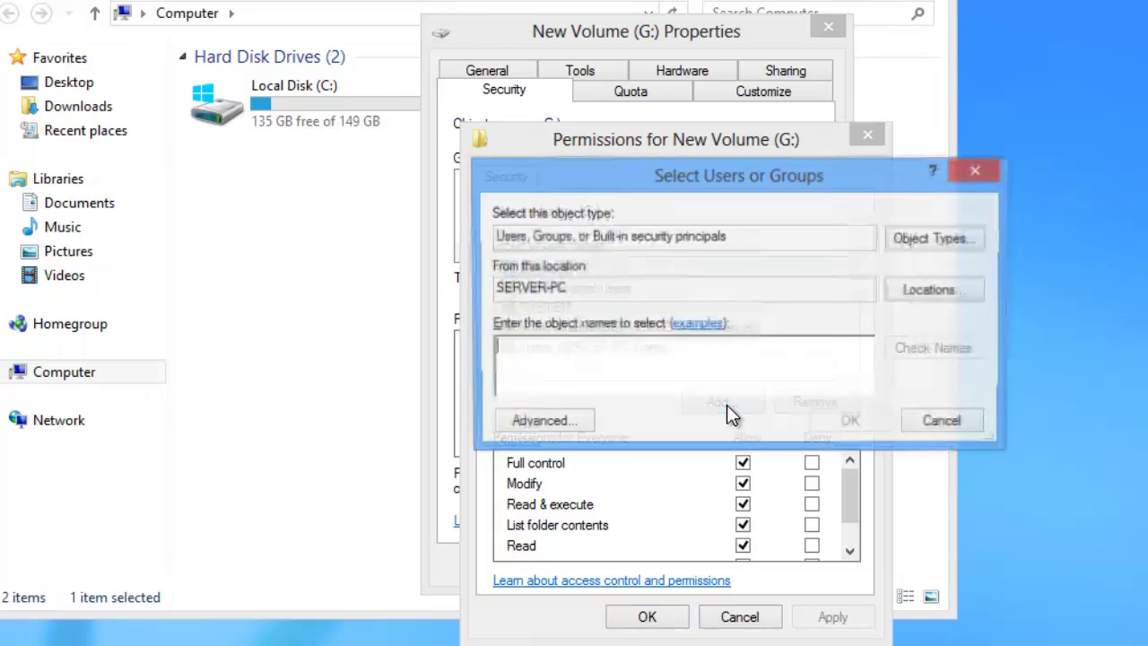
click(569, 422)
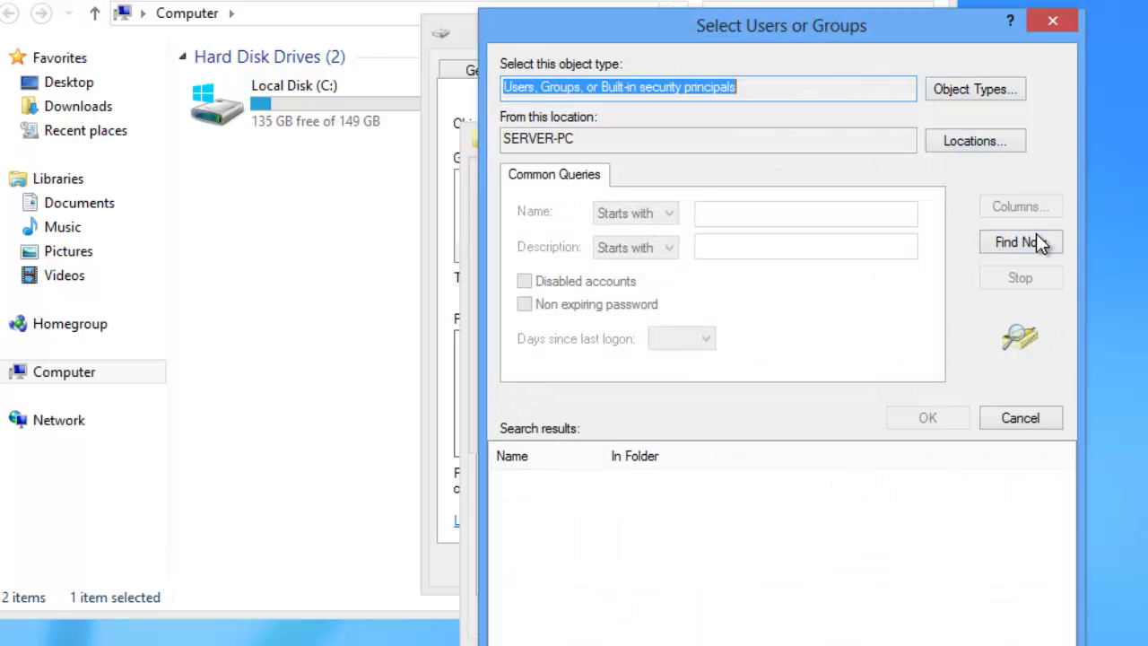
click(1035, 237)
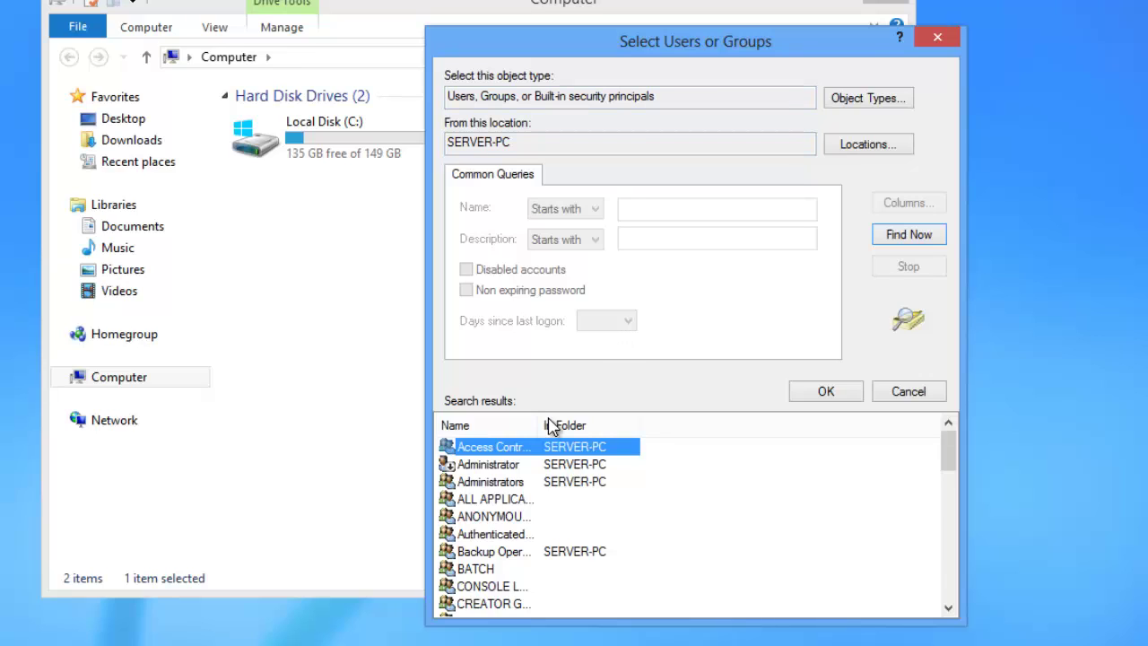
click(515, 488)
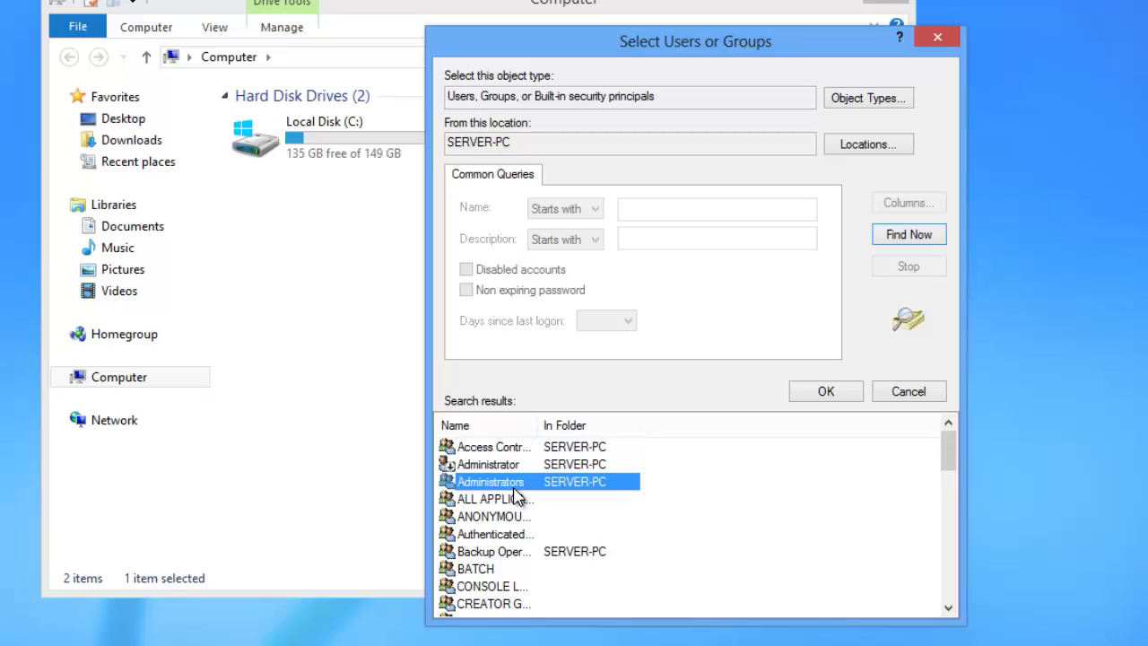
key(e)
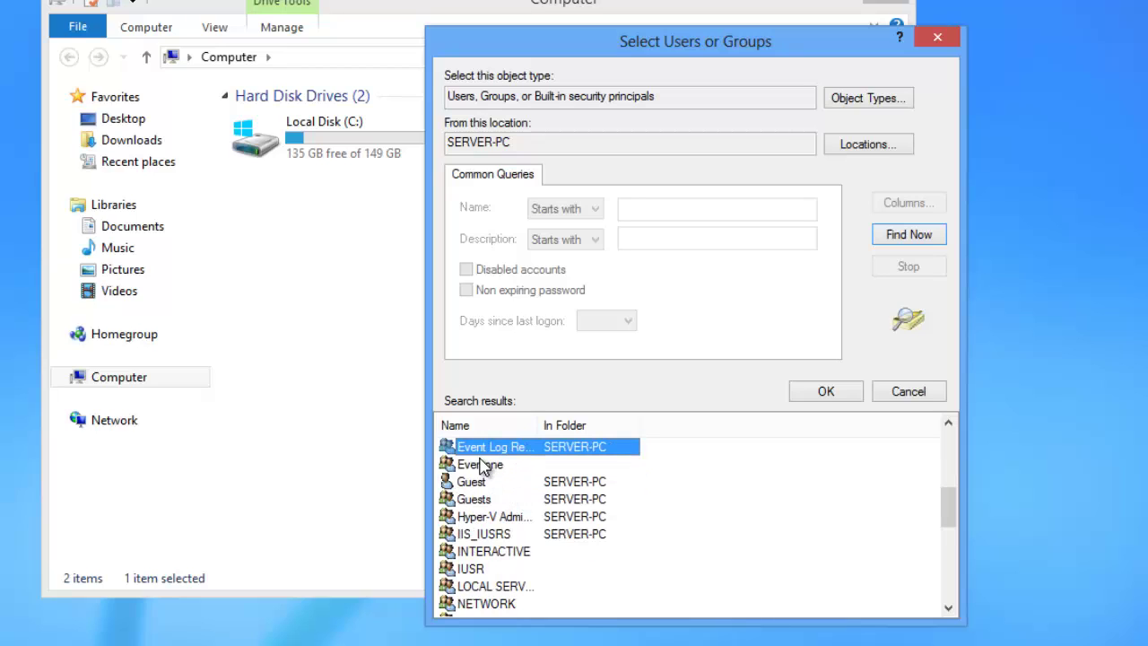
click(484, 465)
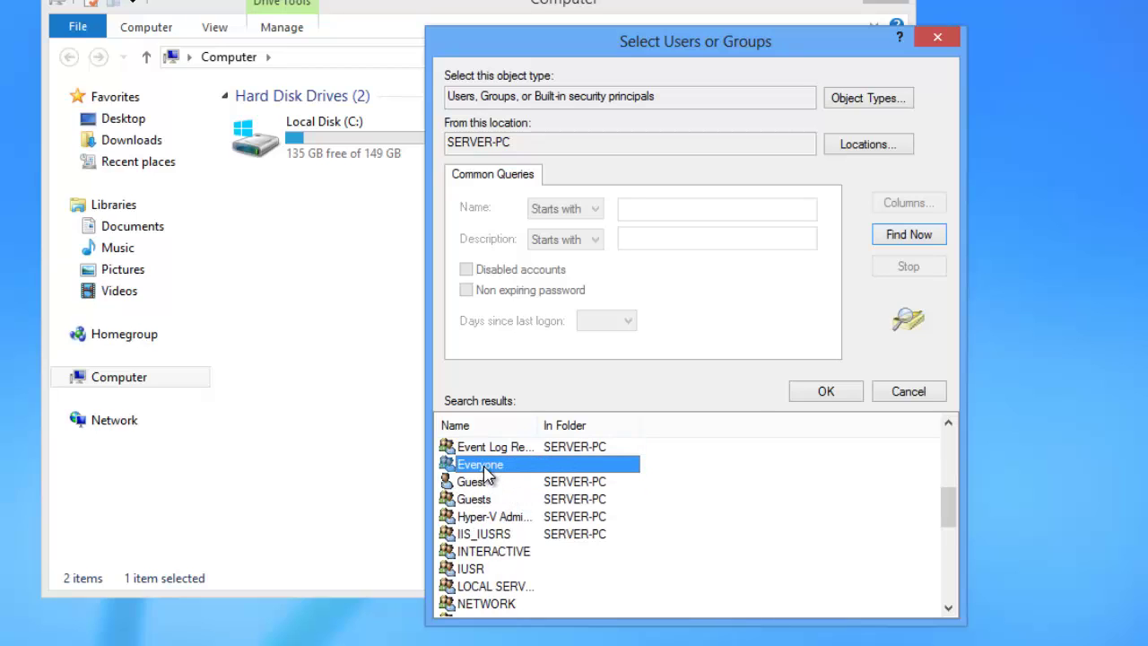
click(819, 392)
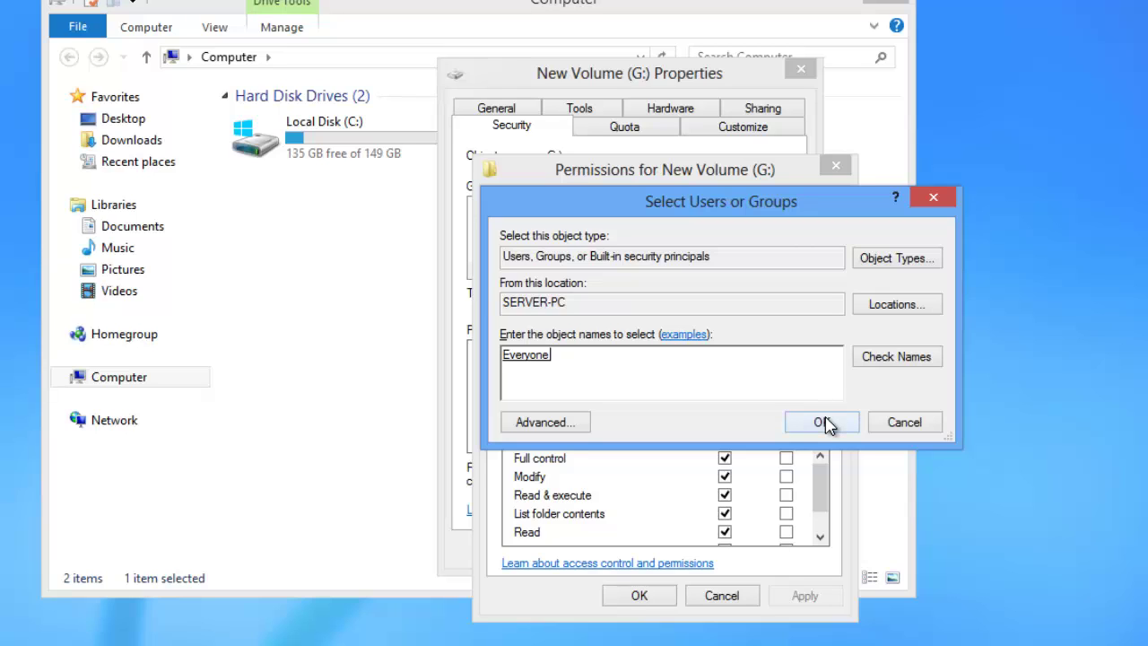
- Grant Everyone full control on G: and close the drive's properties
click(823, 422)
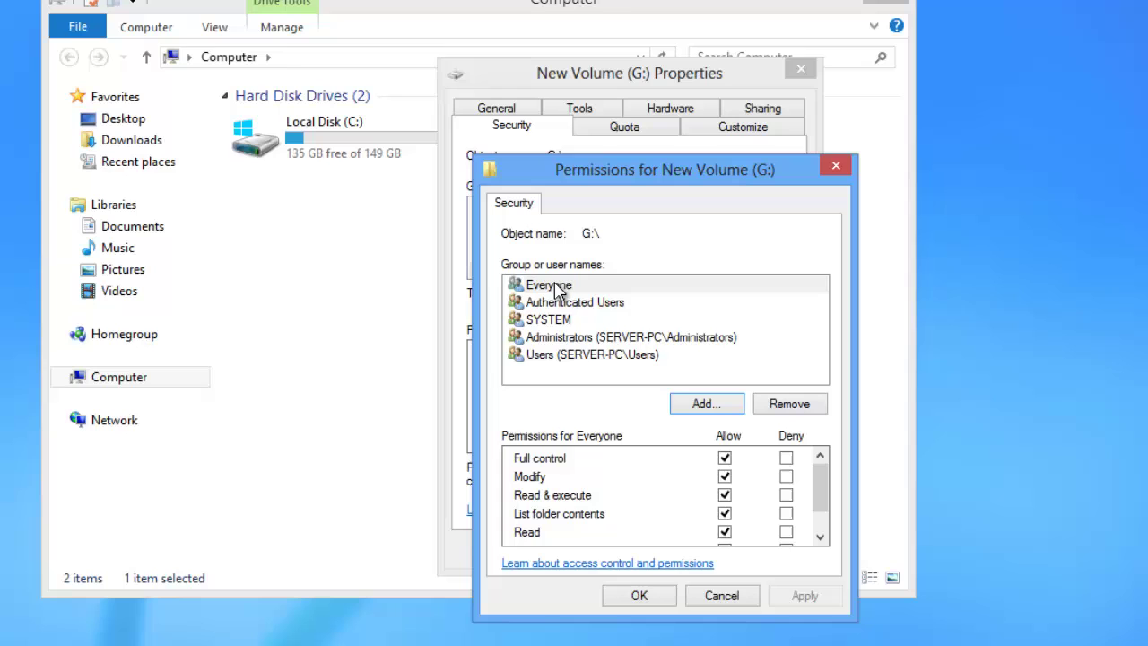
click(556, 285)
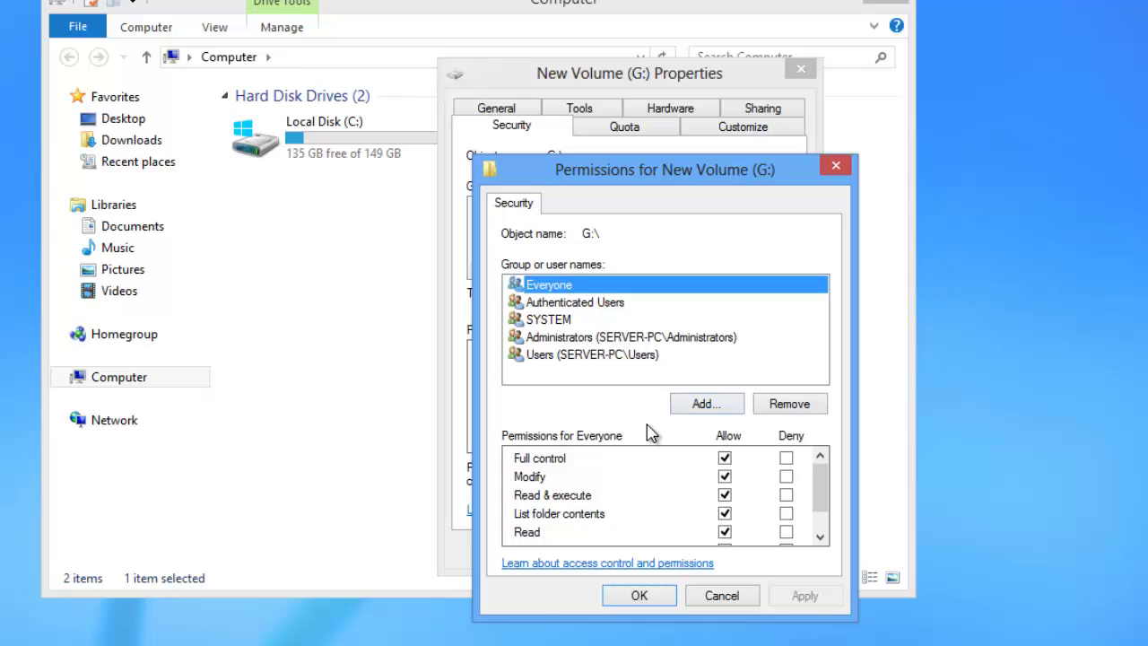
click(646, 596)
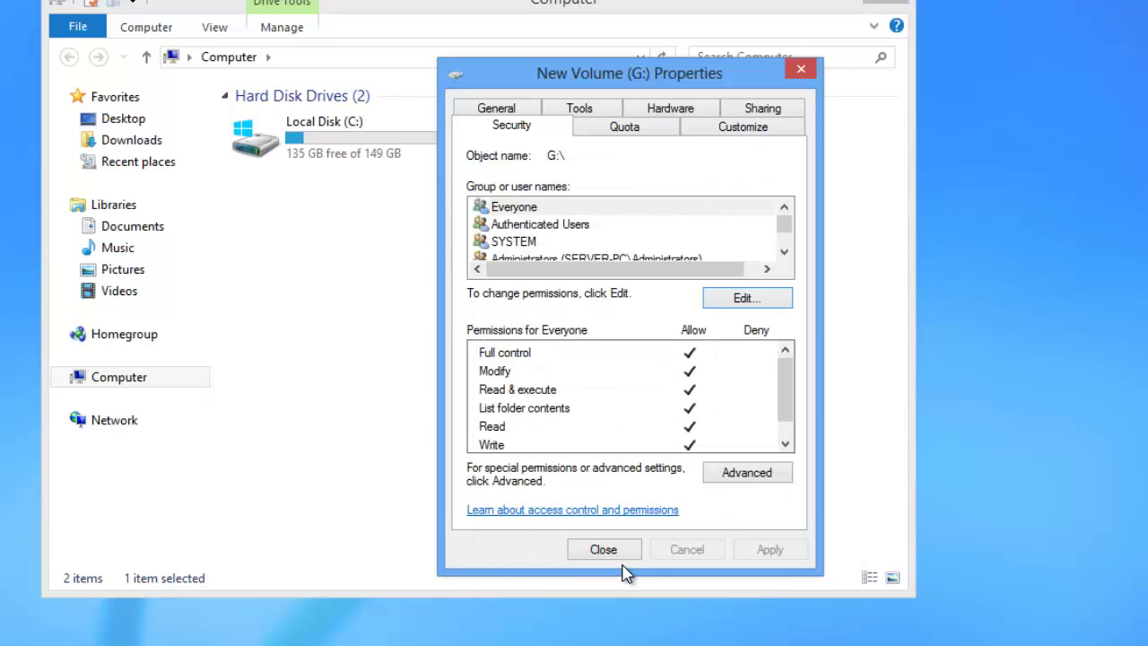
click(619, 553)
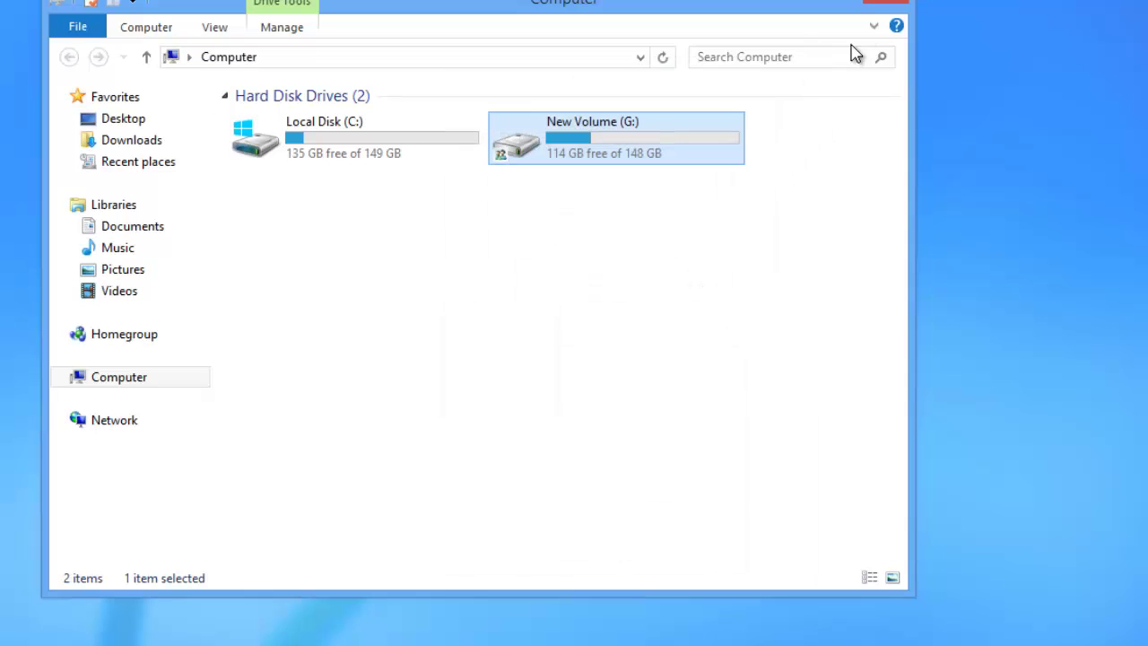
- Browse Network to SERVER-PC, confirm the g, Share and Users shares, and open g
click(887, 1)
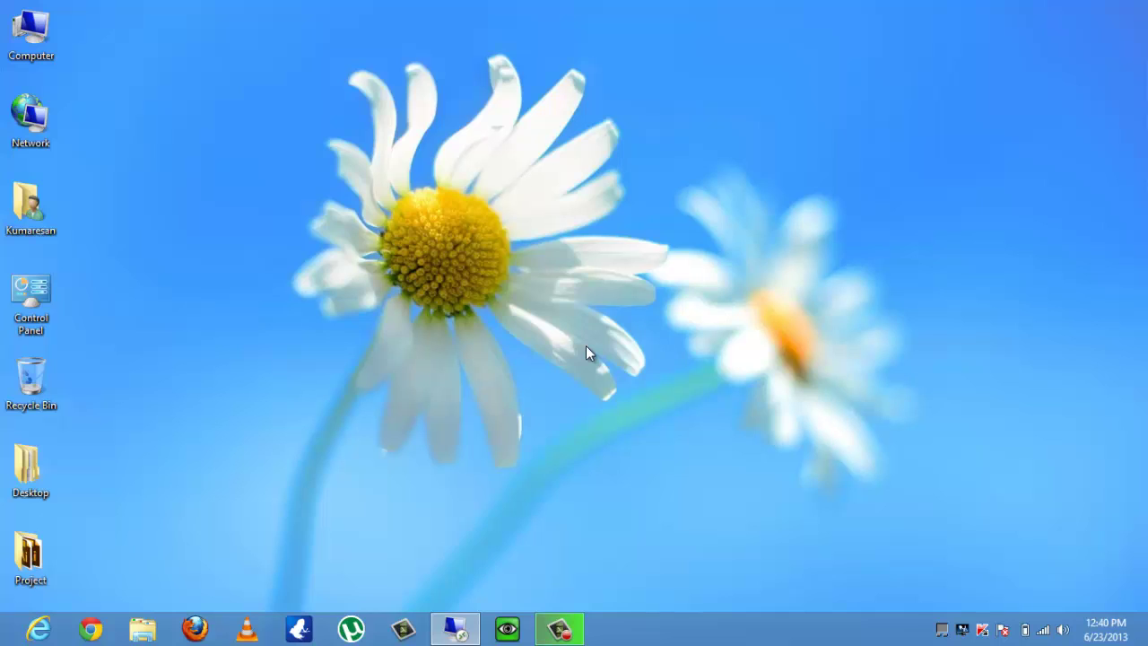
double_click(28, 132)
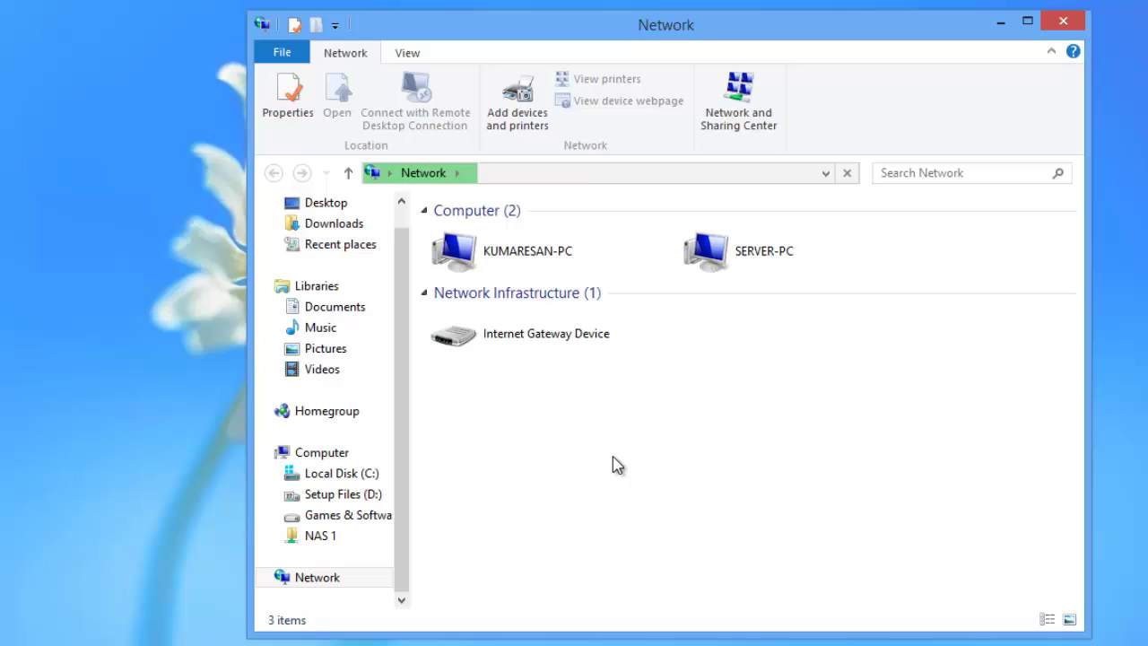
click(737, 236)
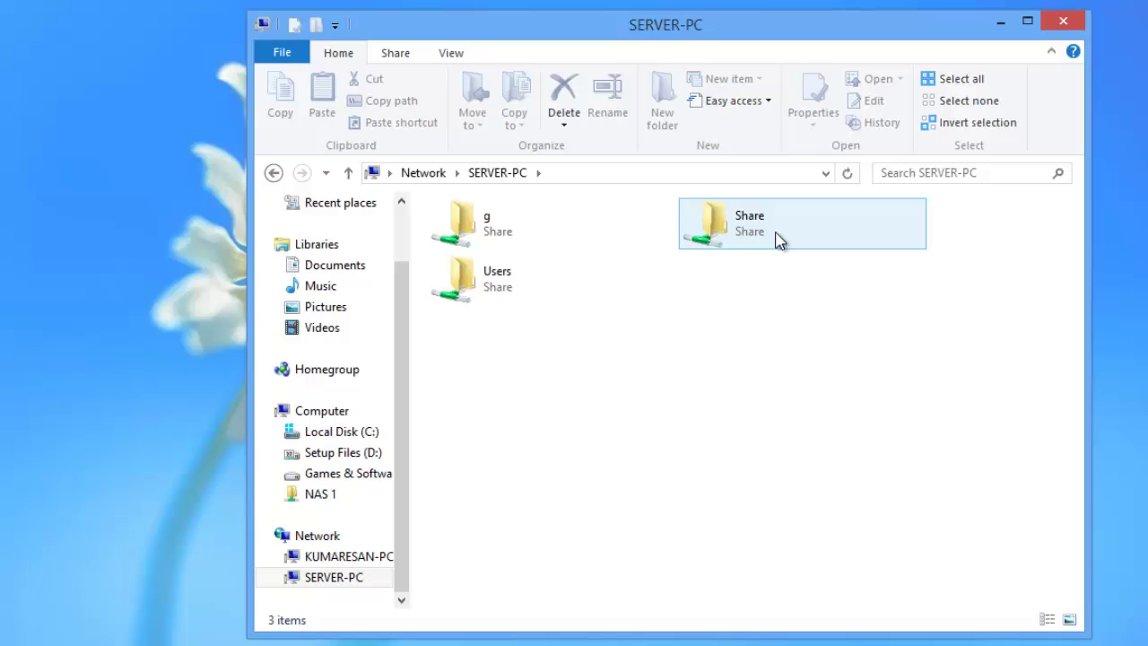
click(574, 239)
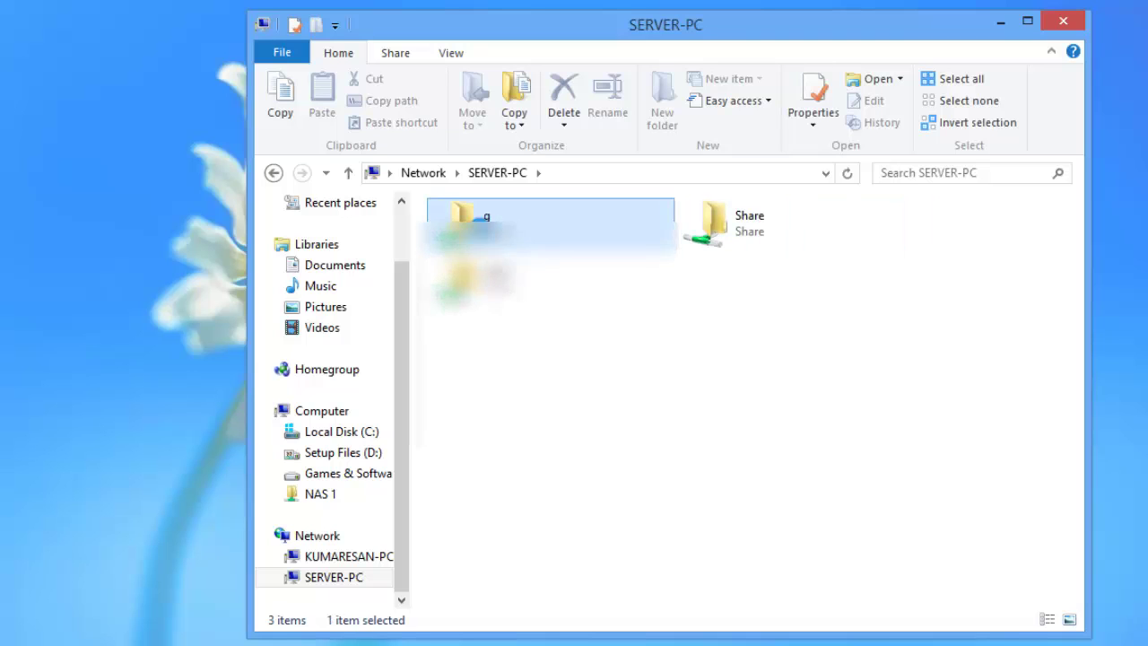
double_click(574, 238)
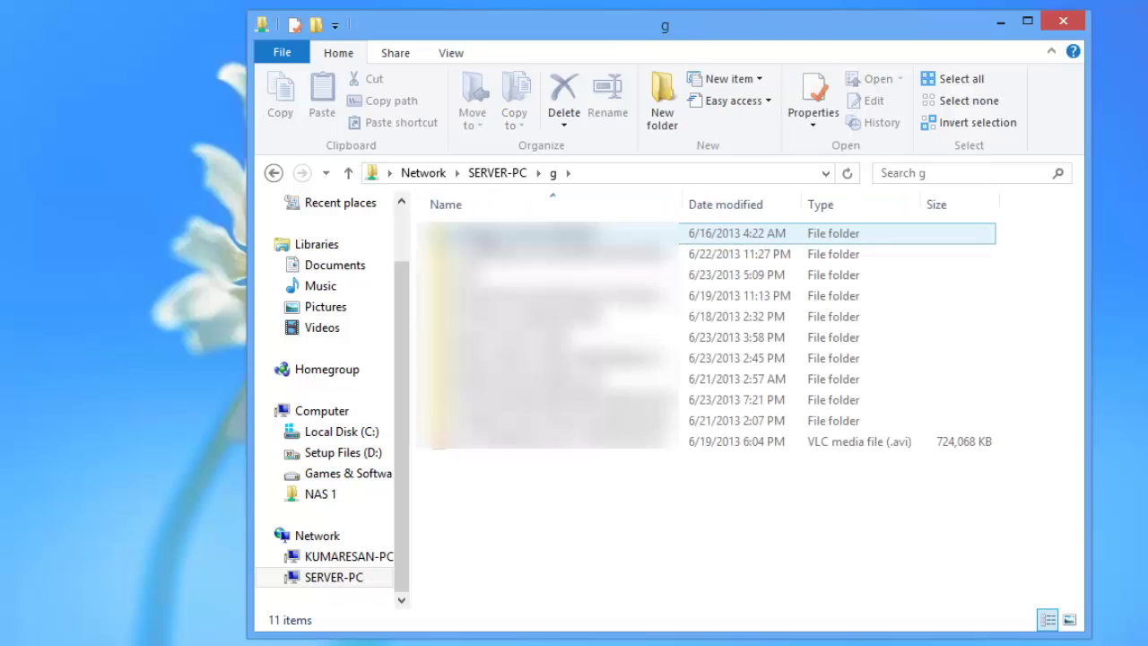
click(498, 173)
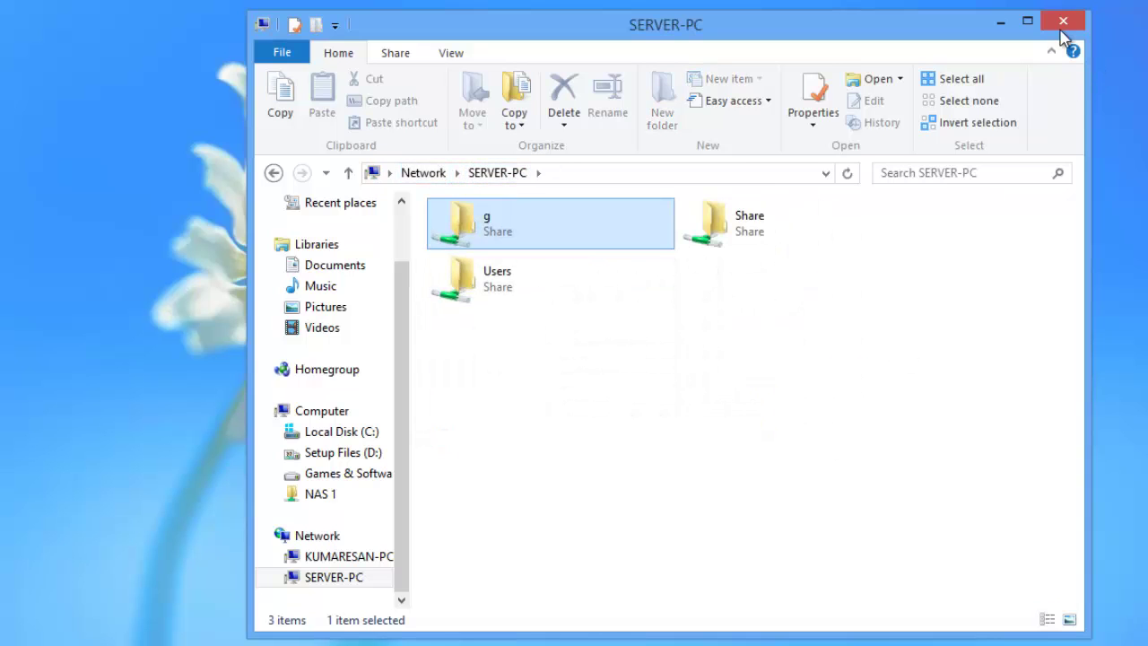